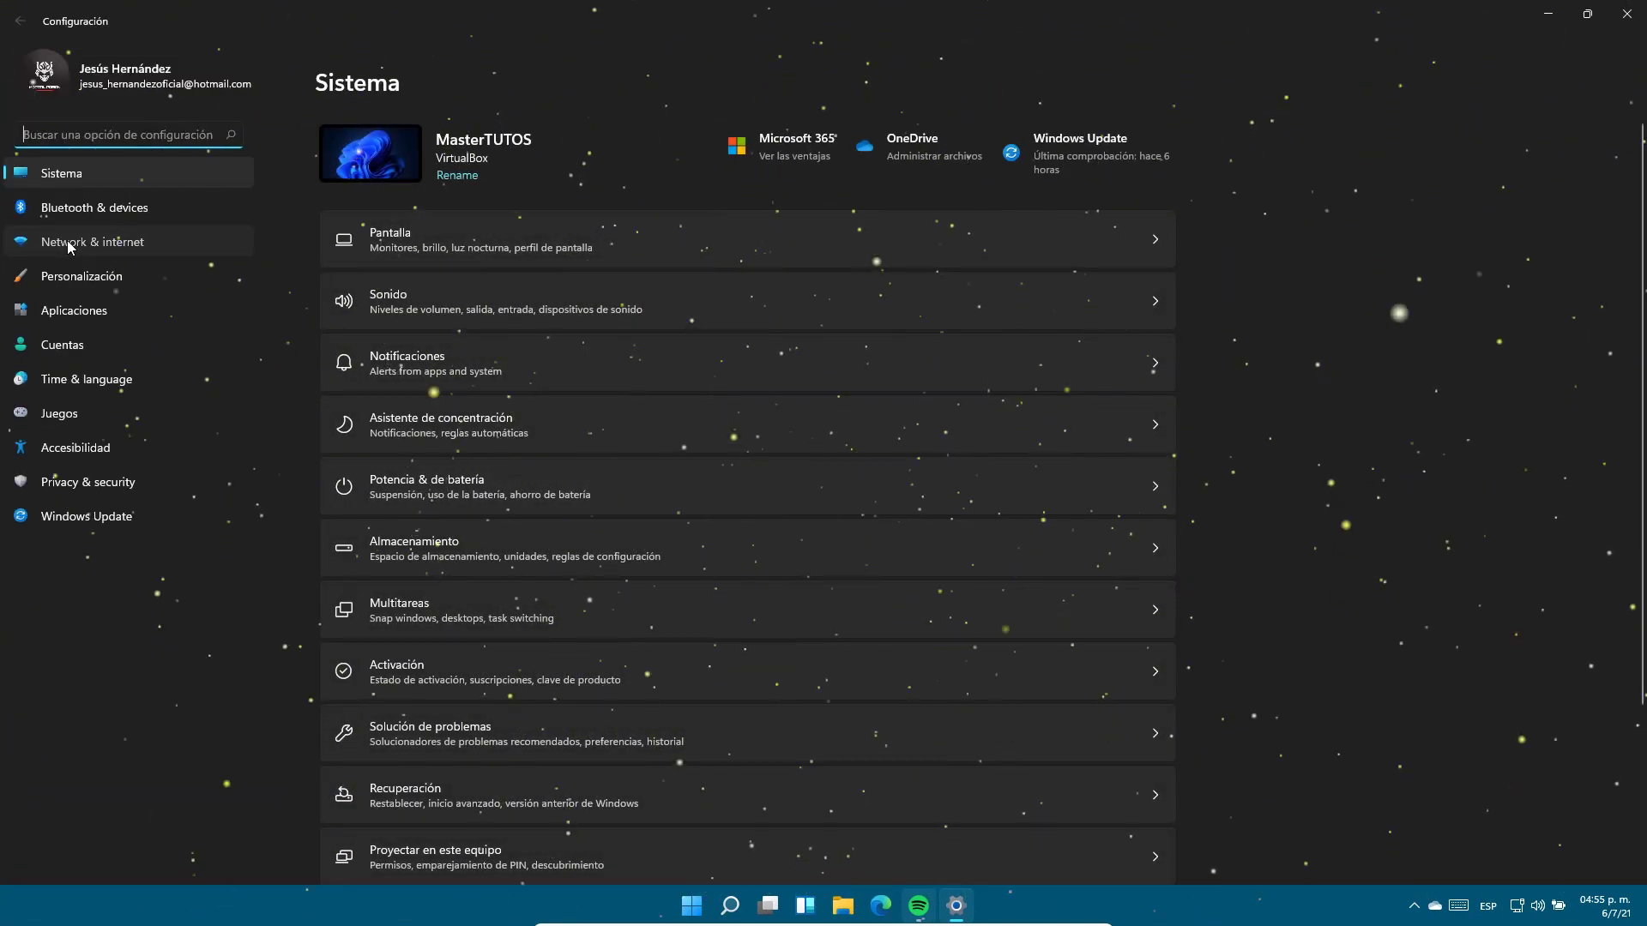
# Step: Open the list of available optional features under Aplicaciones and briefly view the MSIX packaging tool driver's description
pyautogui.click(67, 313)
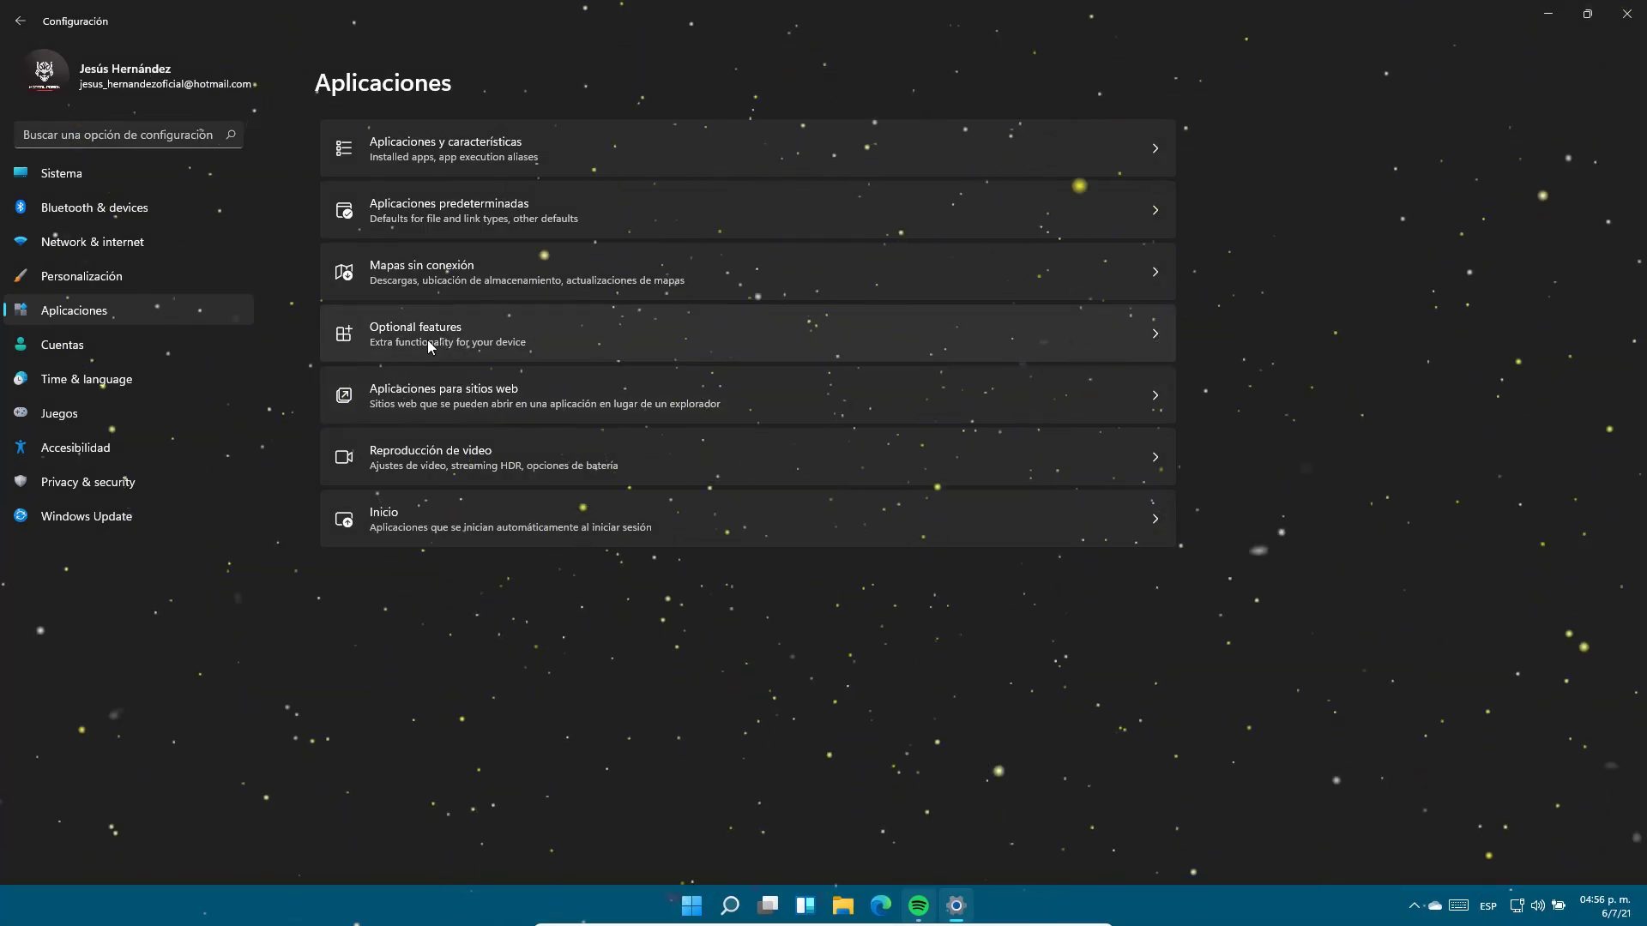
pyautogui.click(431, 343)
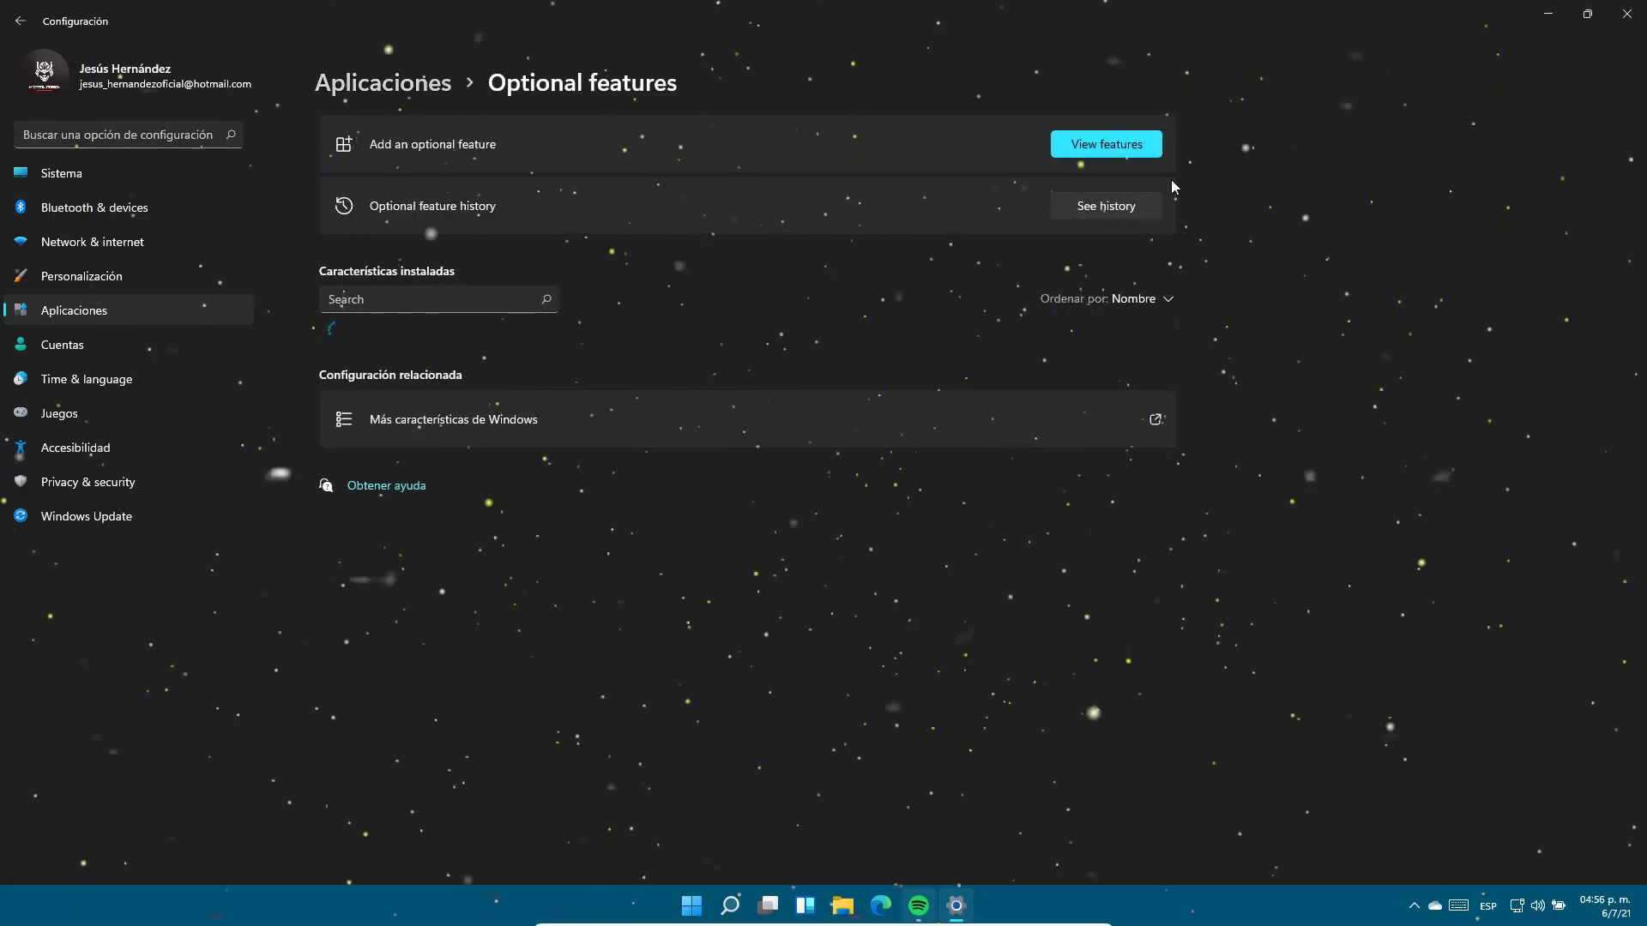
pyautogui.click(1115, 145)
pyautogui.click(734, 384)
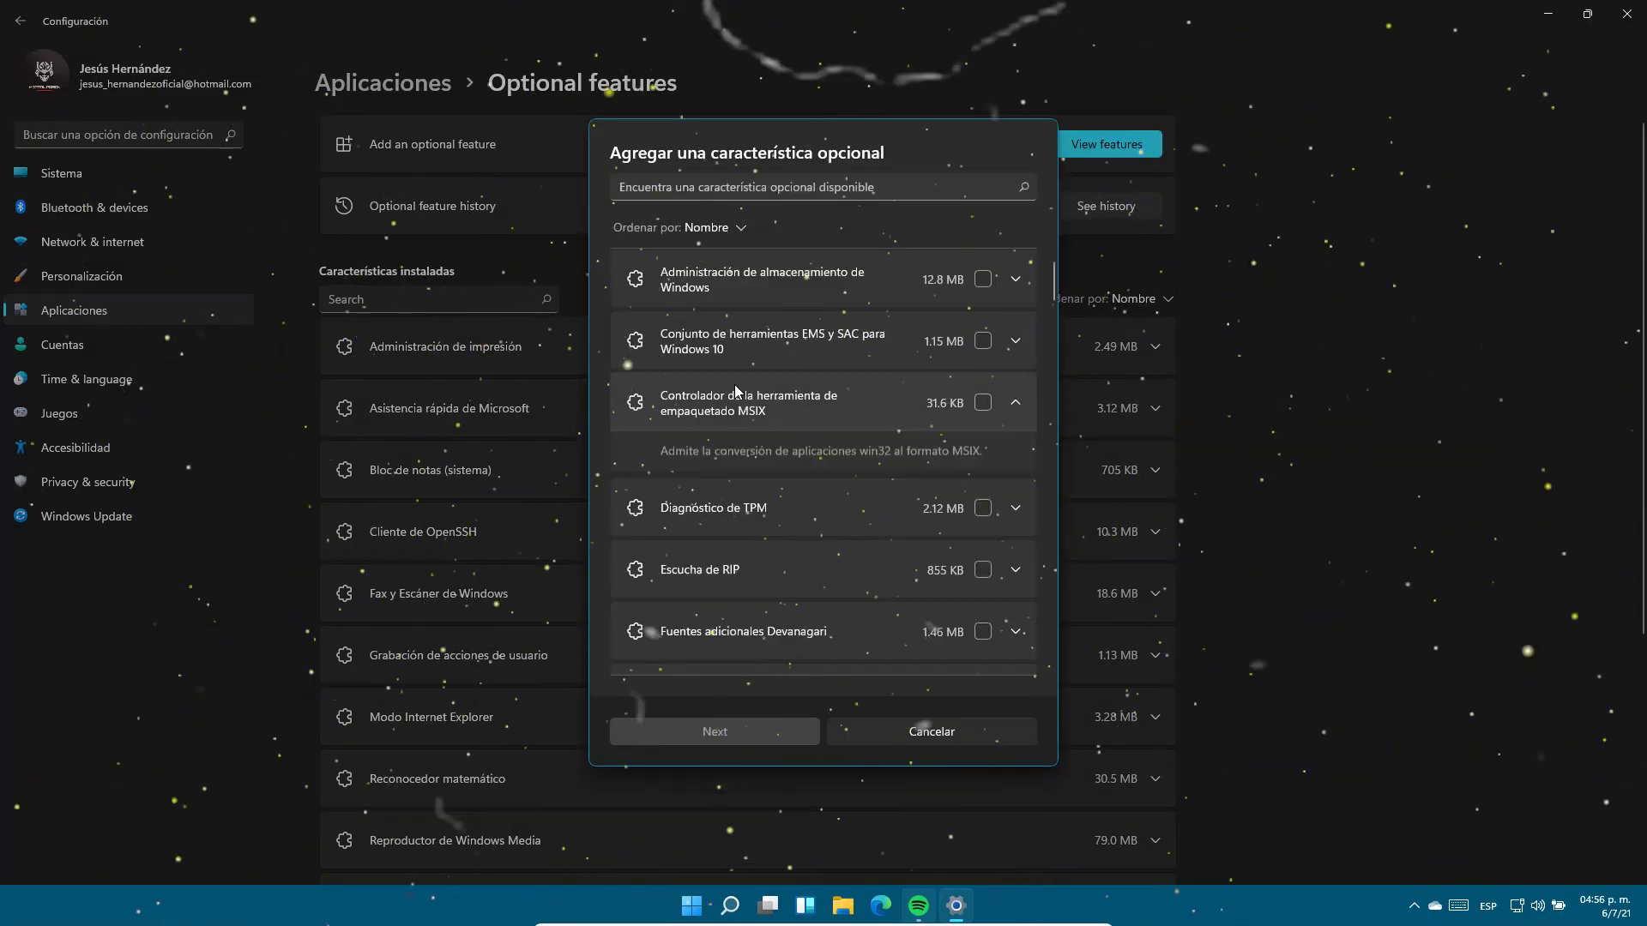
pyautogui.click(795, 414)
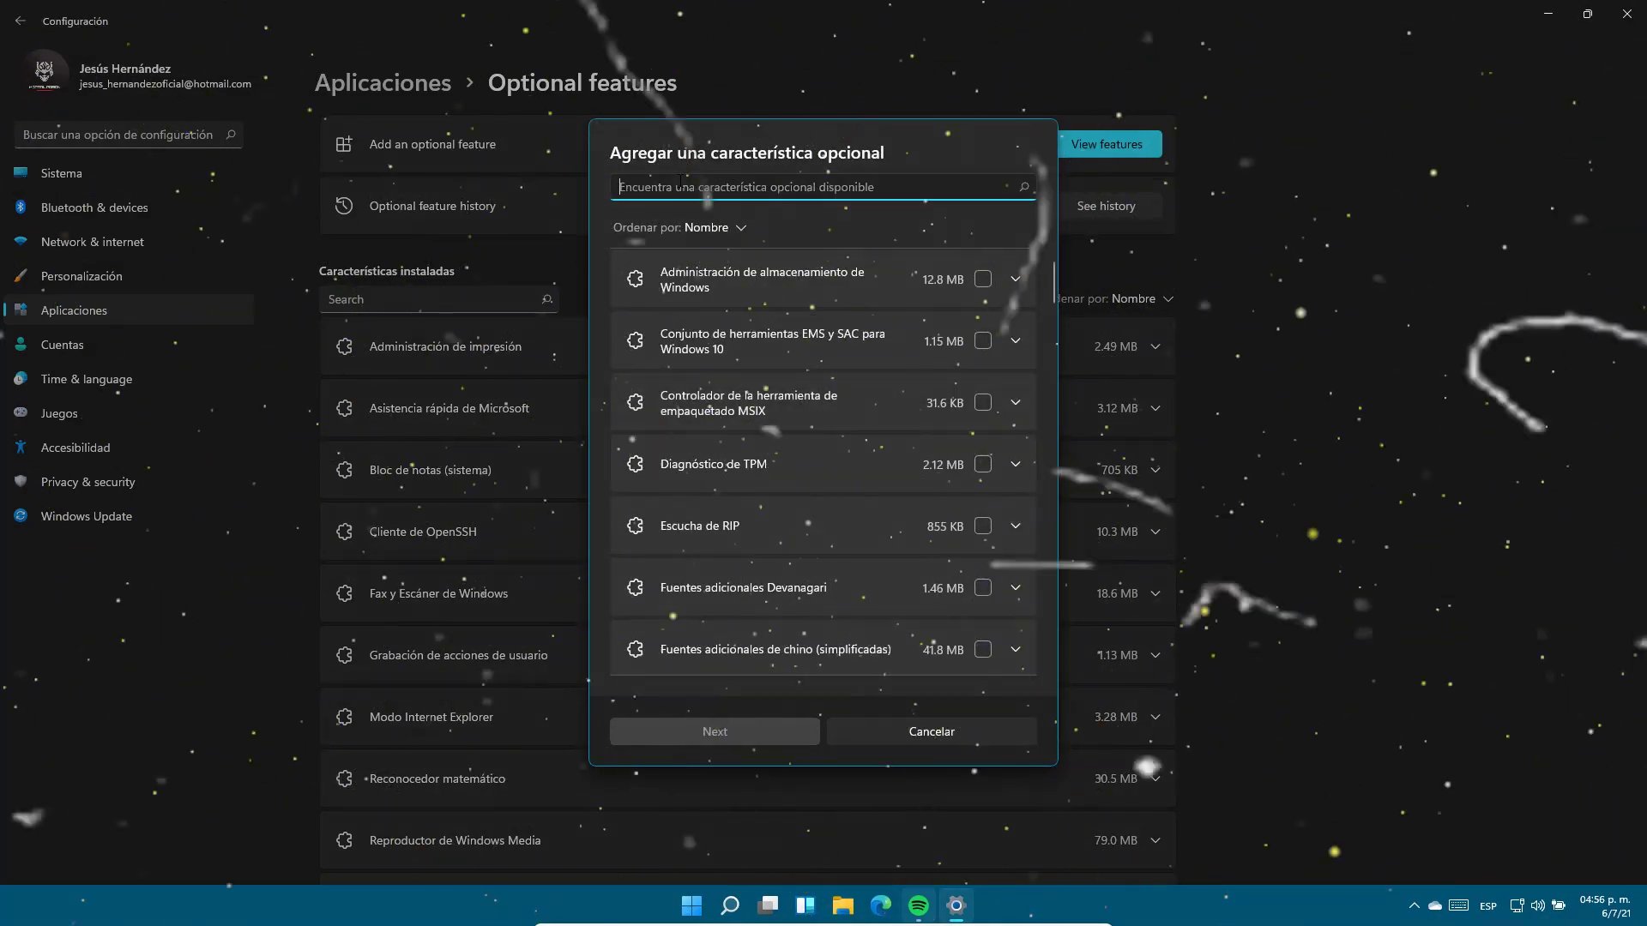
# Step: Find "tpm" among the available optional features and install Diagnóstico de TPM
pyautogui.write('tpm')
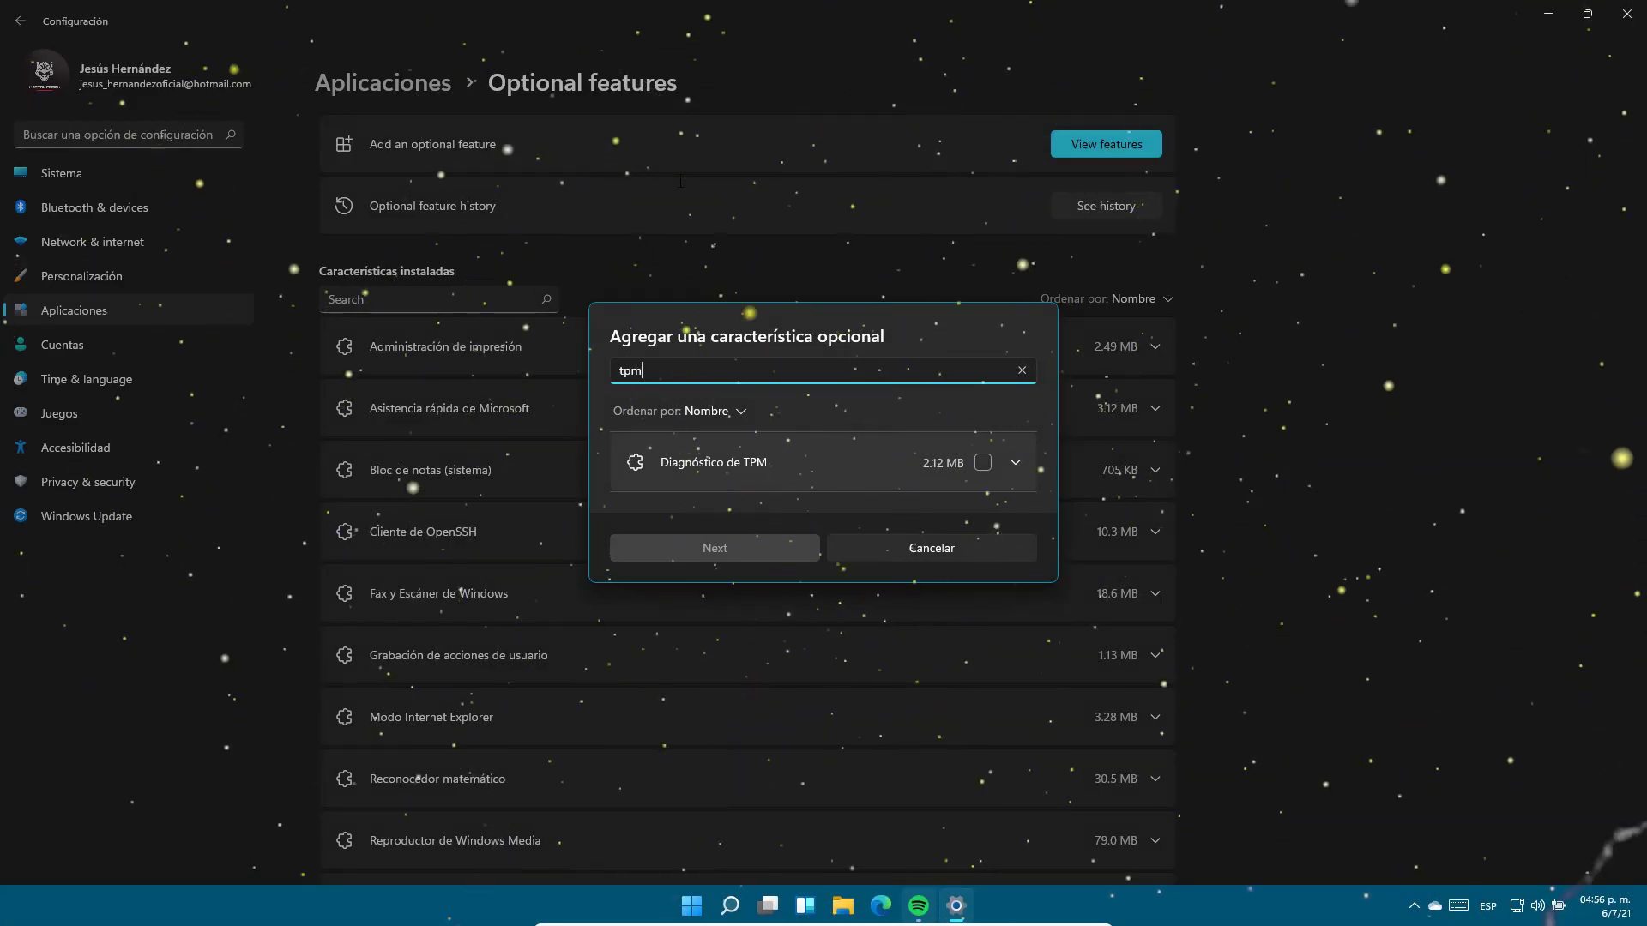
pyautogui.click(983, 462)
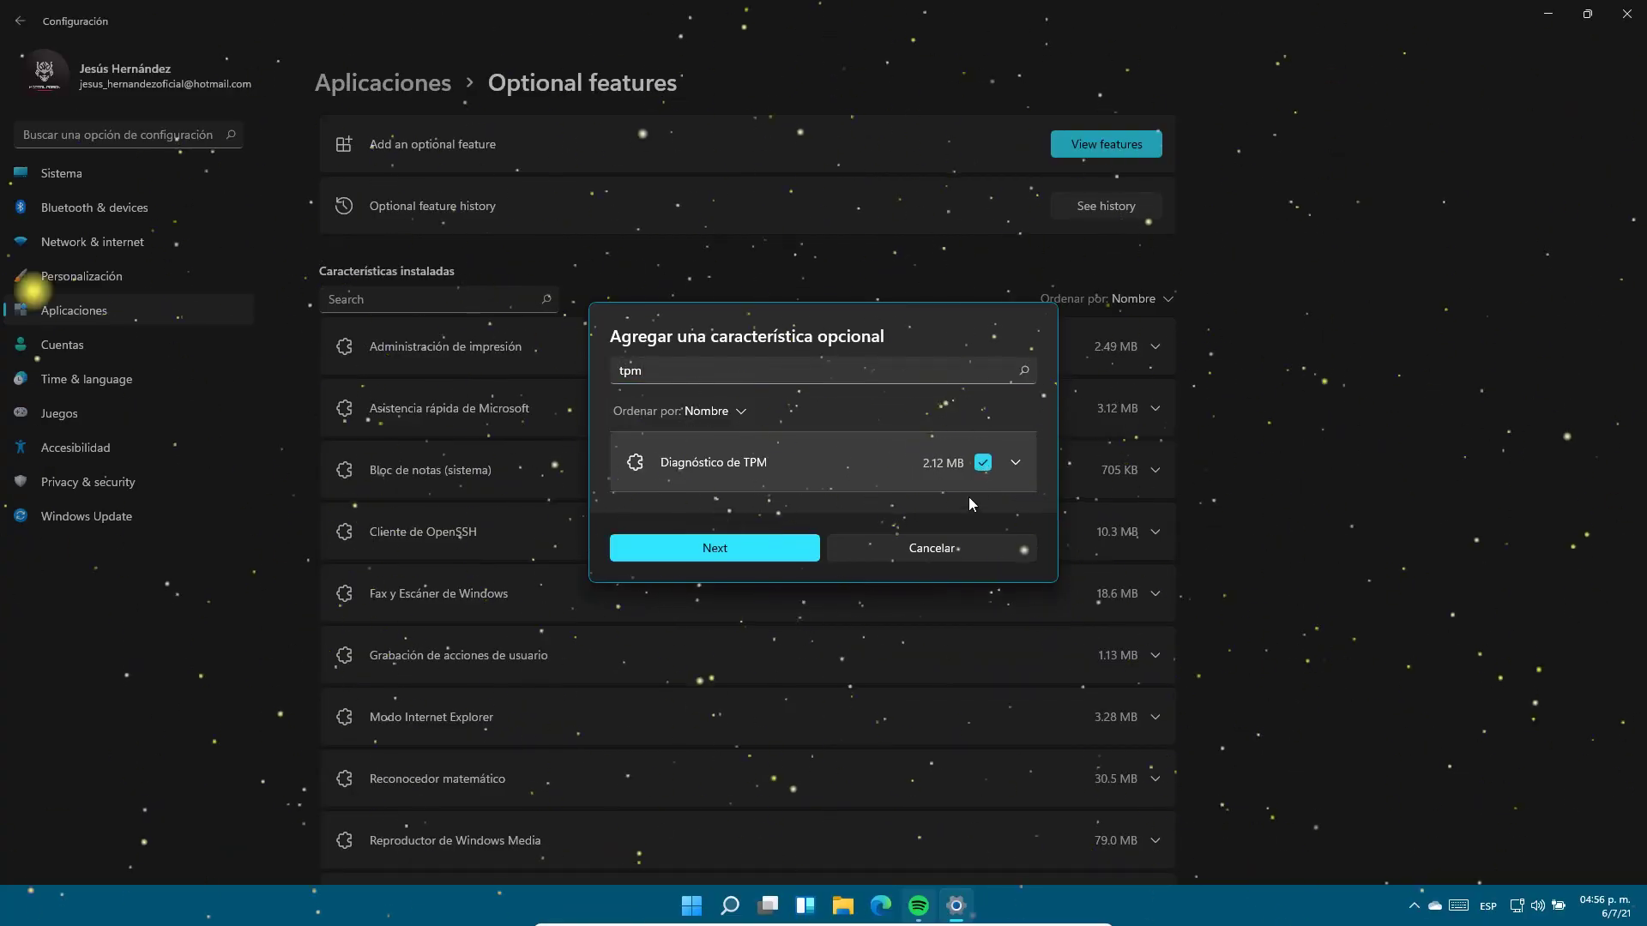
pyautogui.click(738, 543)
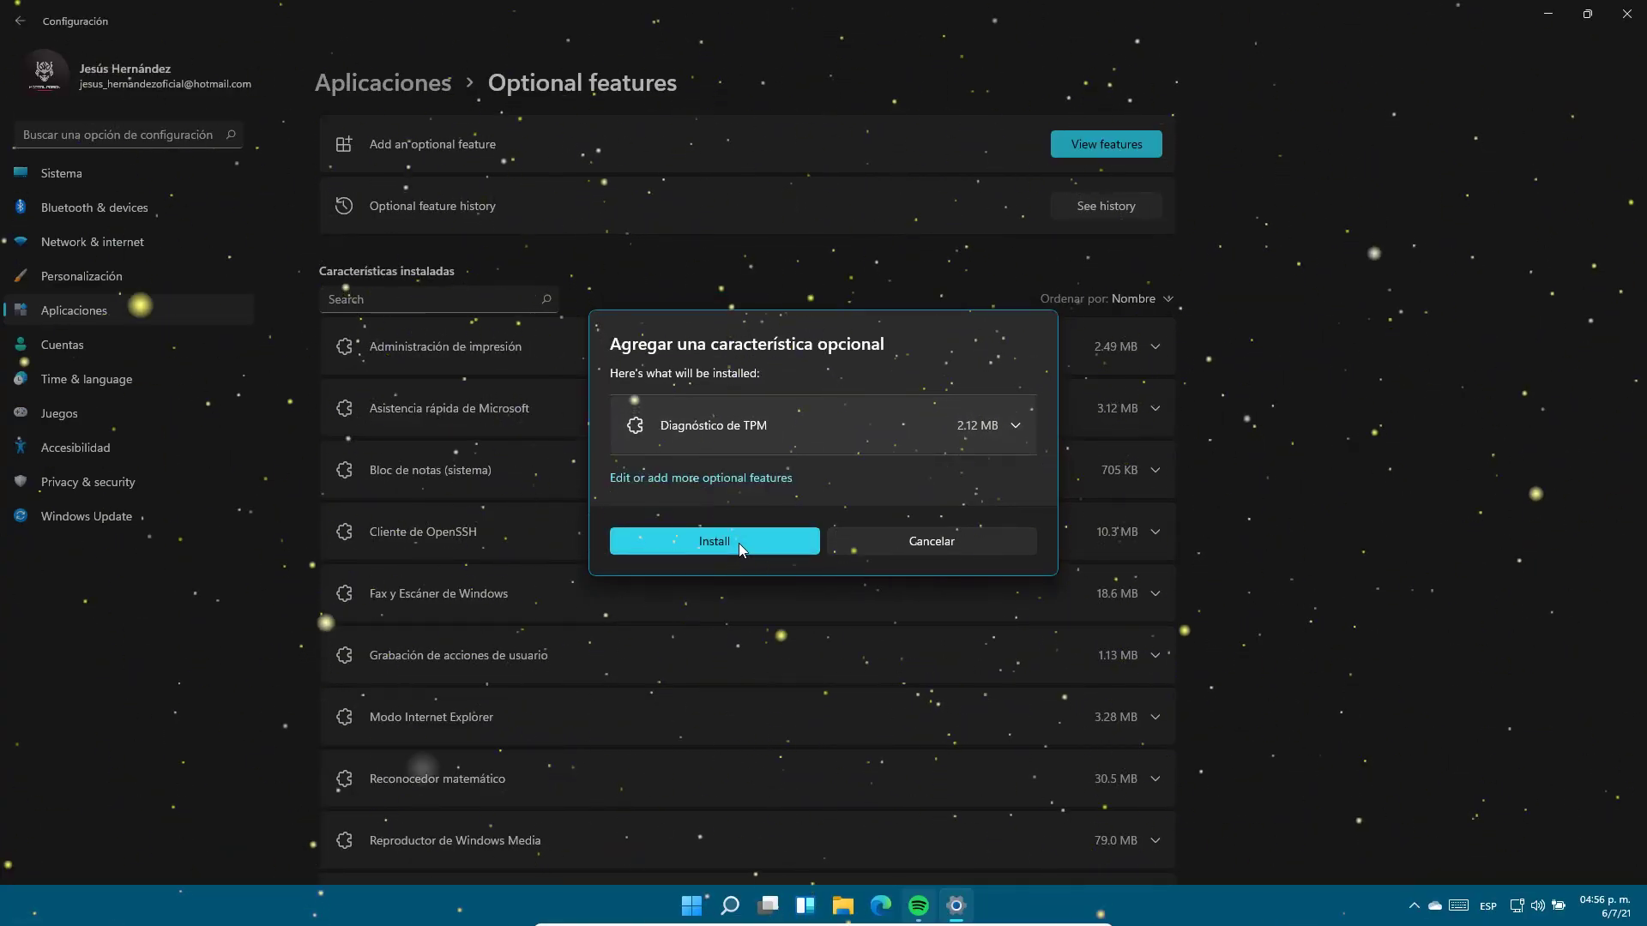
pyautogui.click(739, 543)
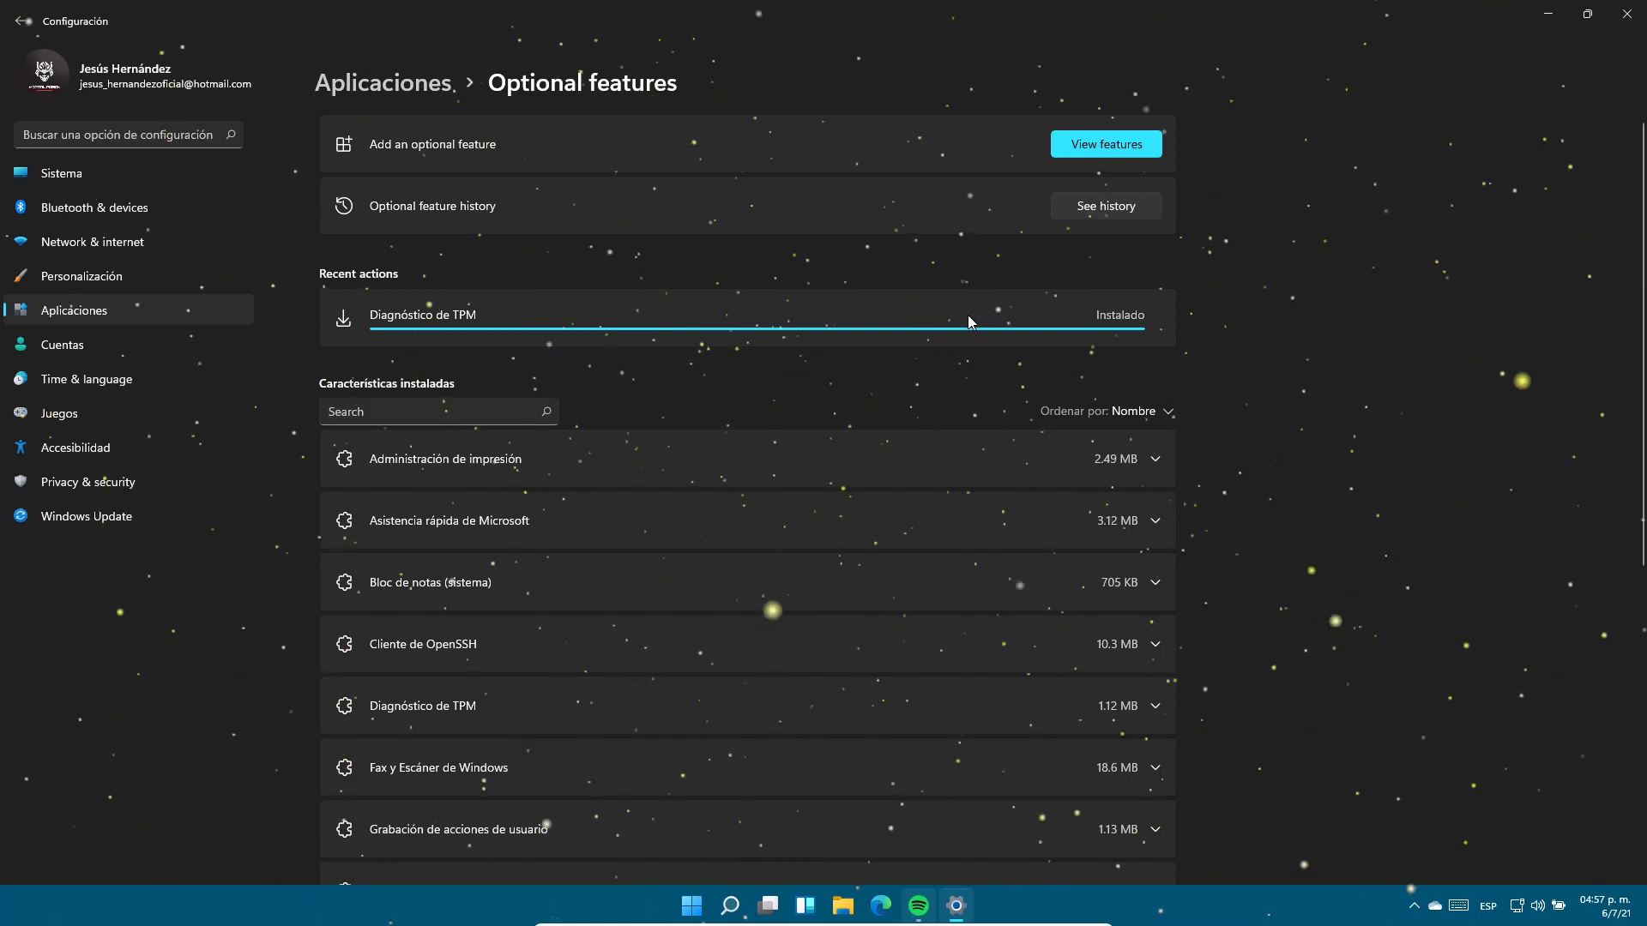
# Step: Search the installed features for "tpm", check the Diagnóstico de TPM entry, and close the settings window
pyautogui.click(450, 418)
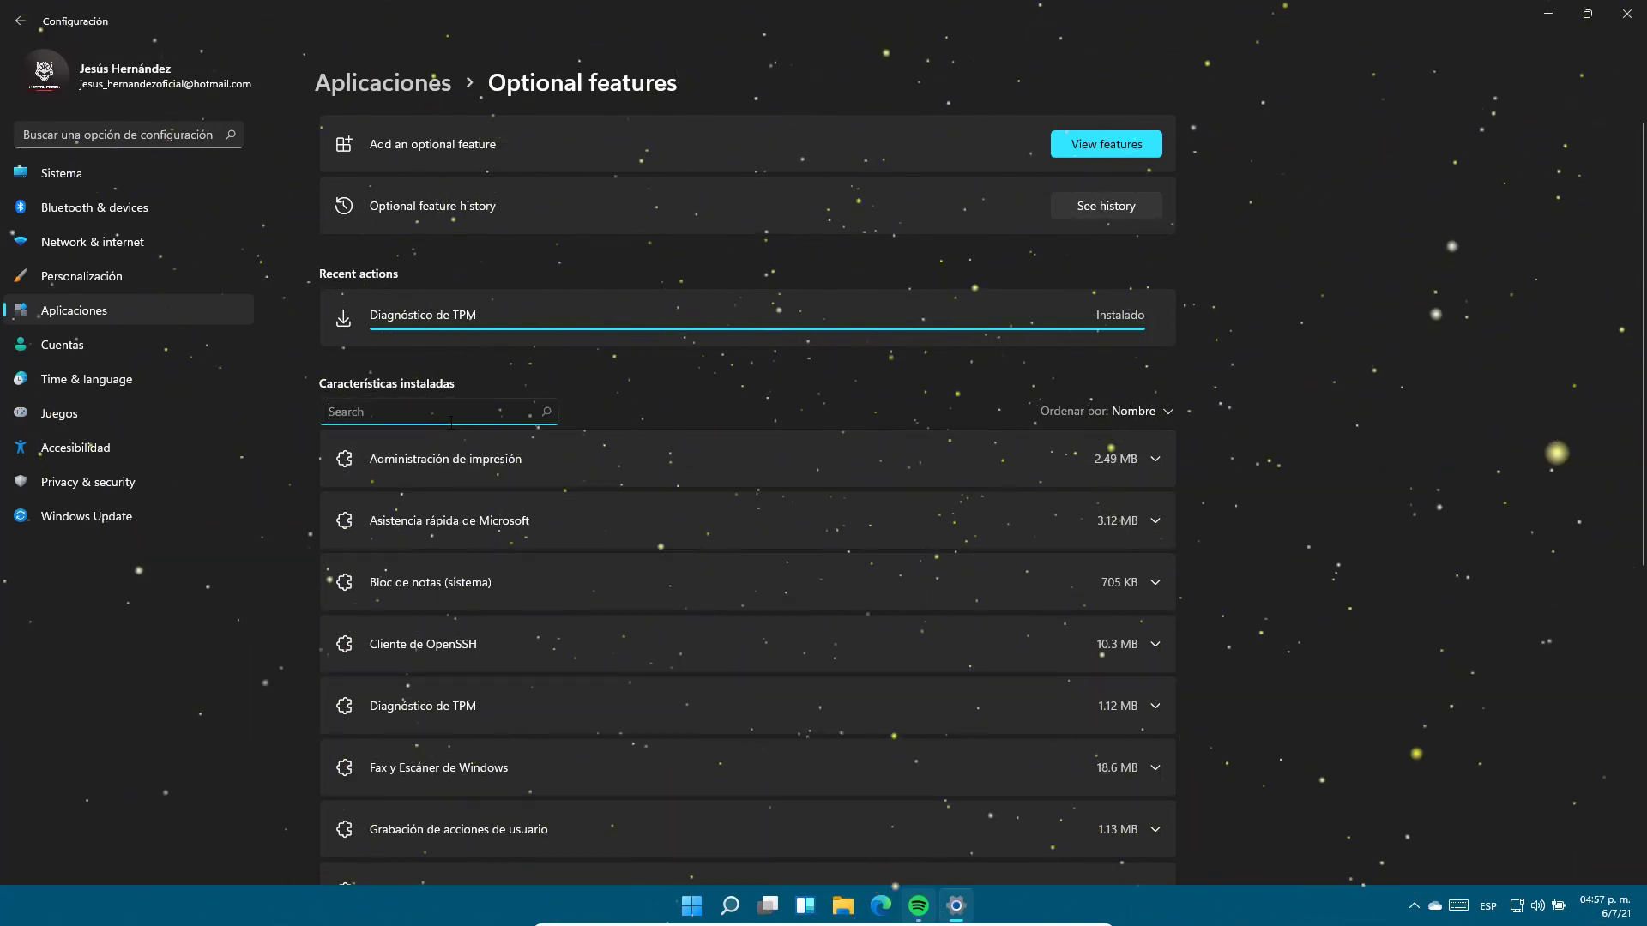
pyautogui.write('tpm')
pyautogui.click(494, 458)
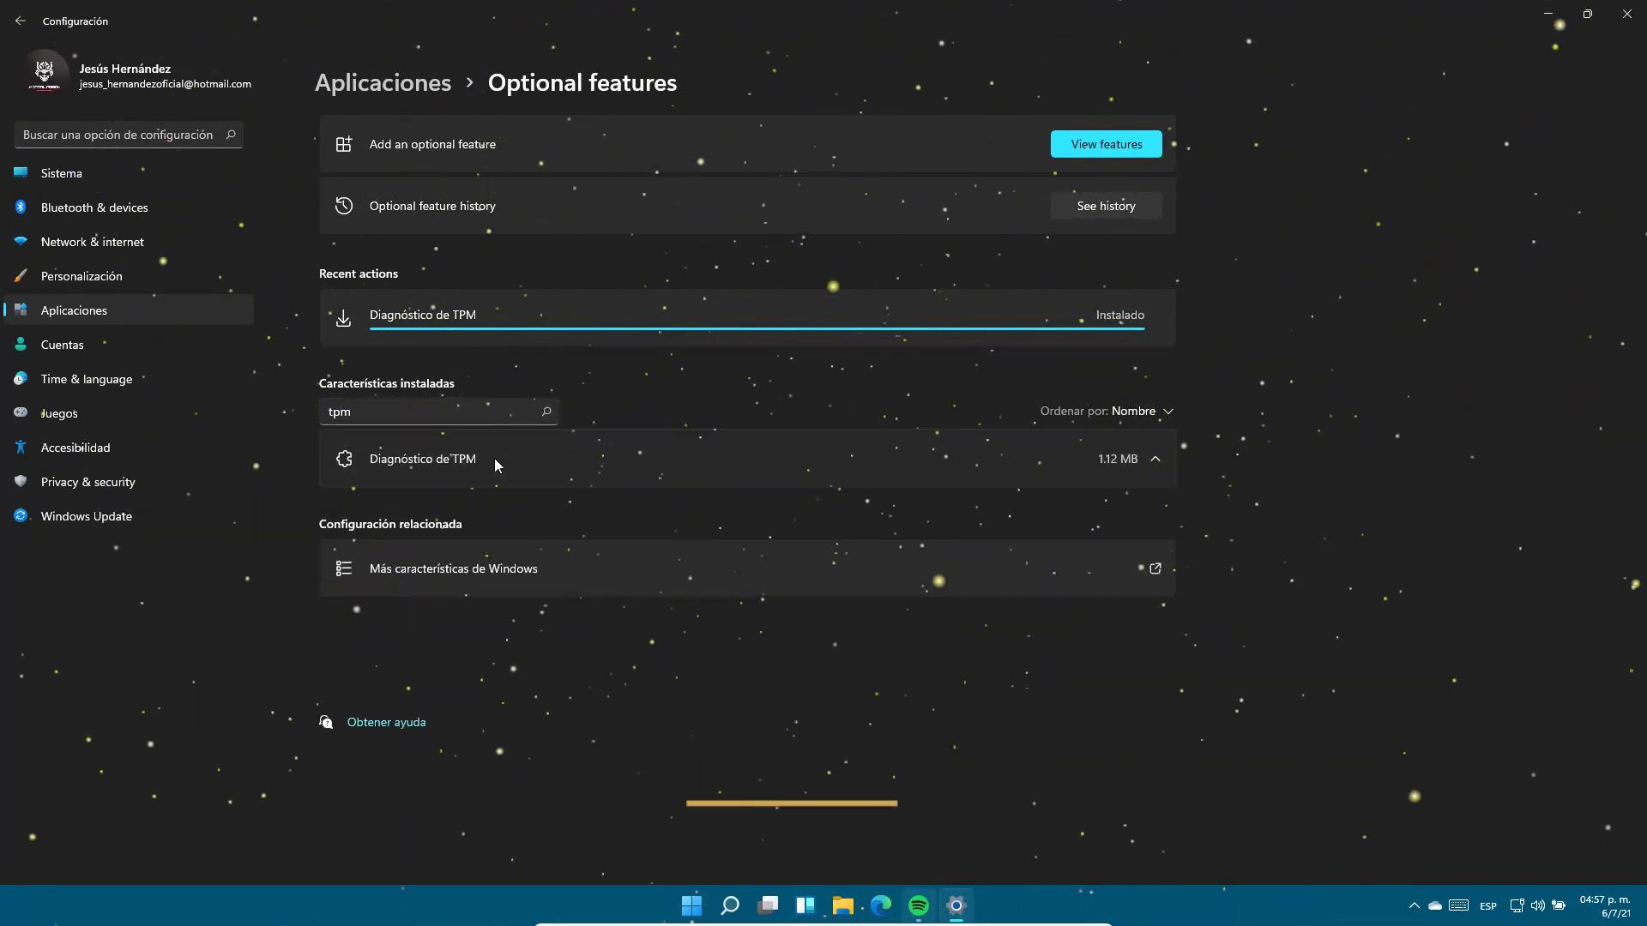
pyautogui.click(522, 465)
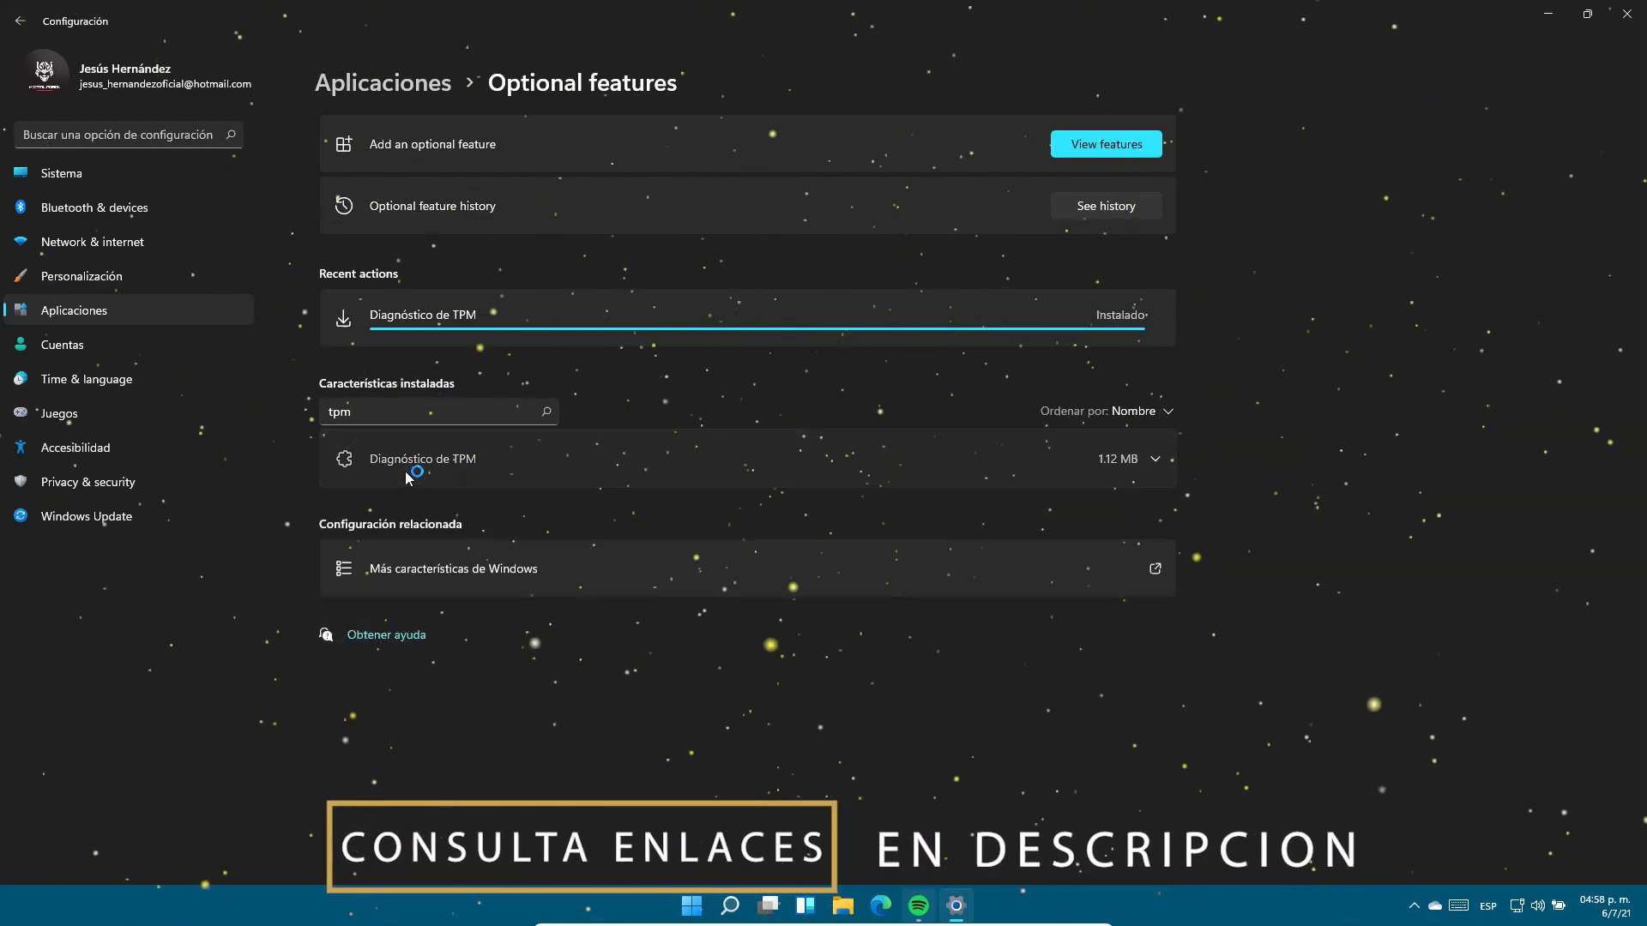
pyautogui.click(412, 466)
pyautogui.click(1624, 18)
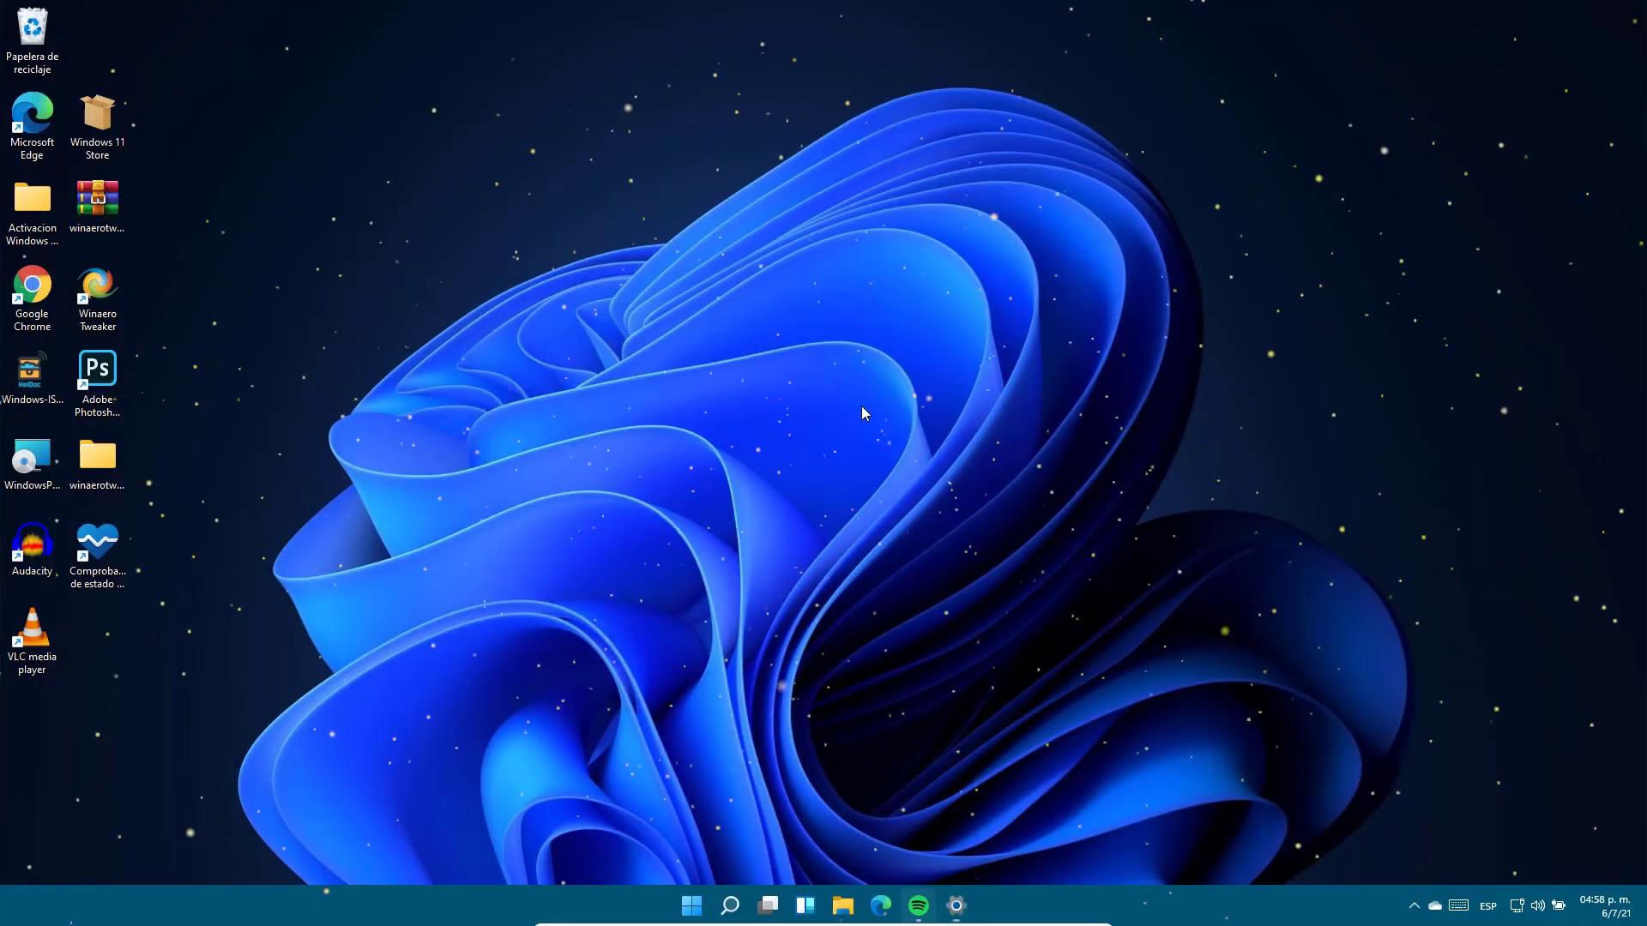
# Step: Switch to File Explorer and open the Windows folder on Disco local (C:)
pyautogui.press('super+e')
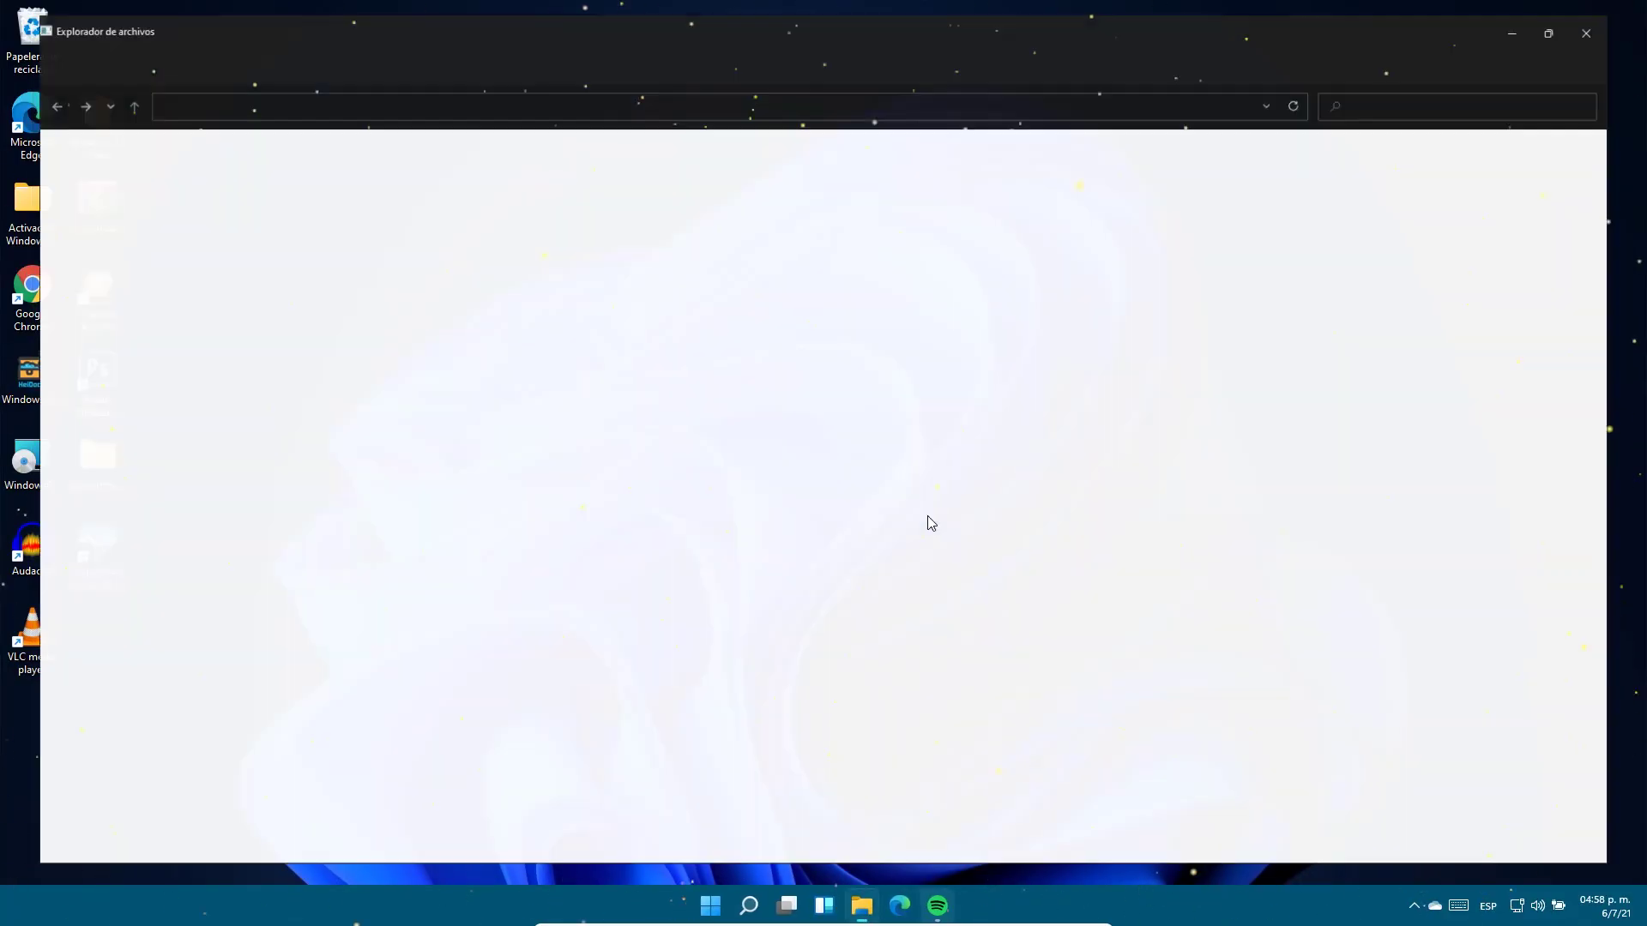
pyautogui.click(62, 400)
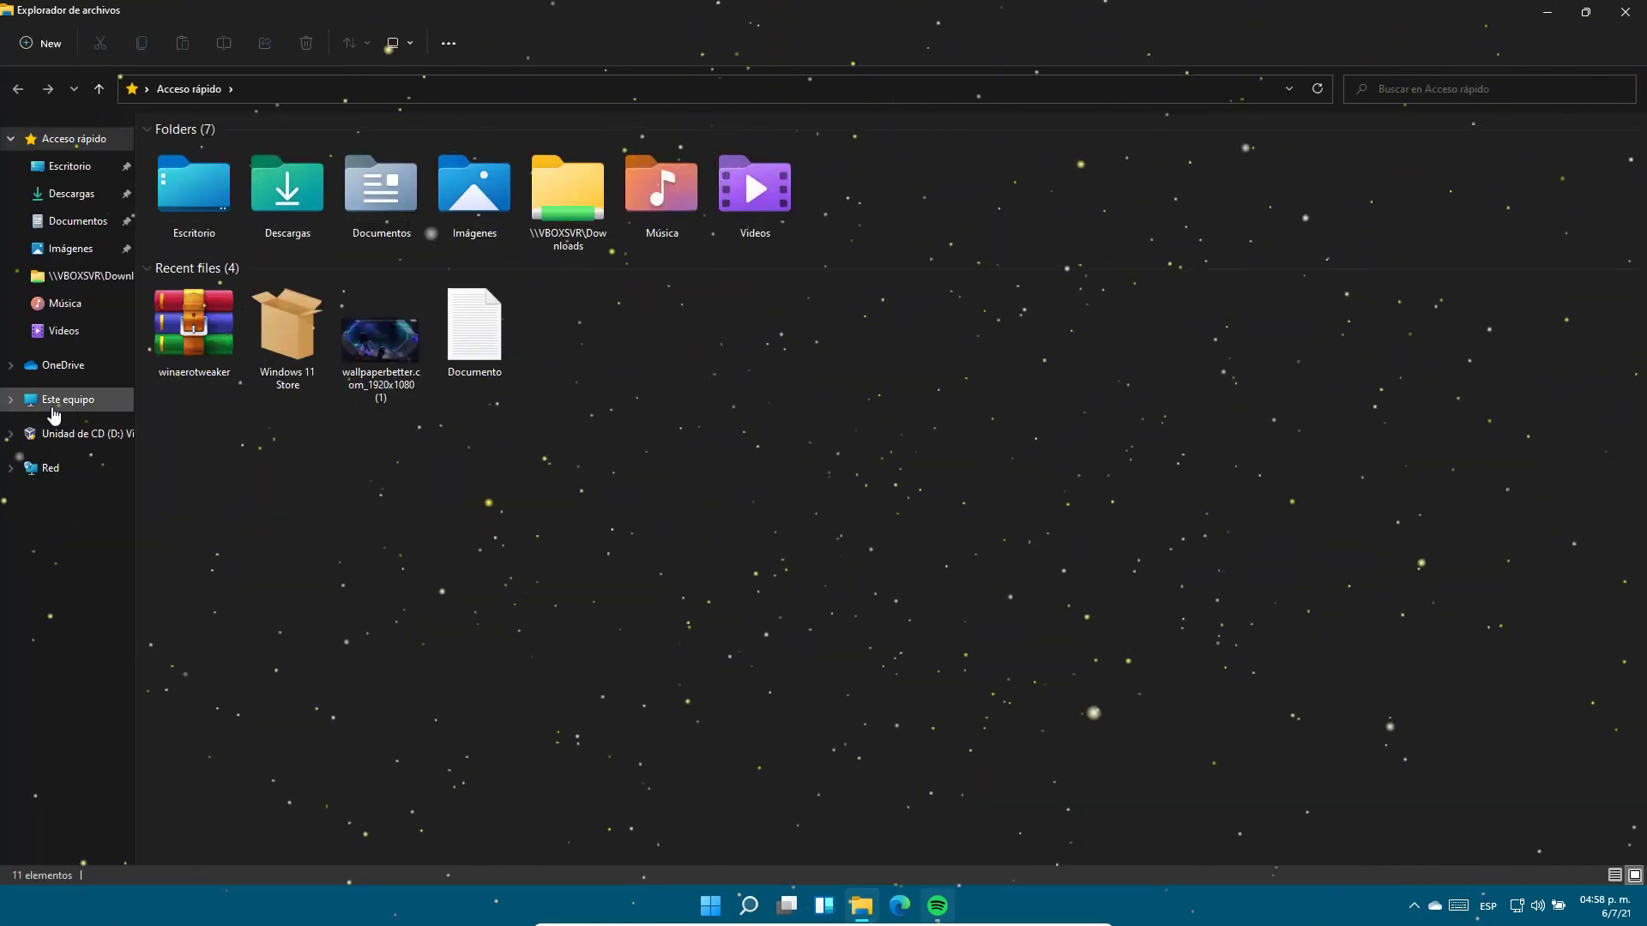
pyautogui.doubleClick(240, 252)
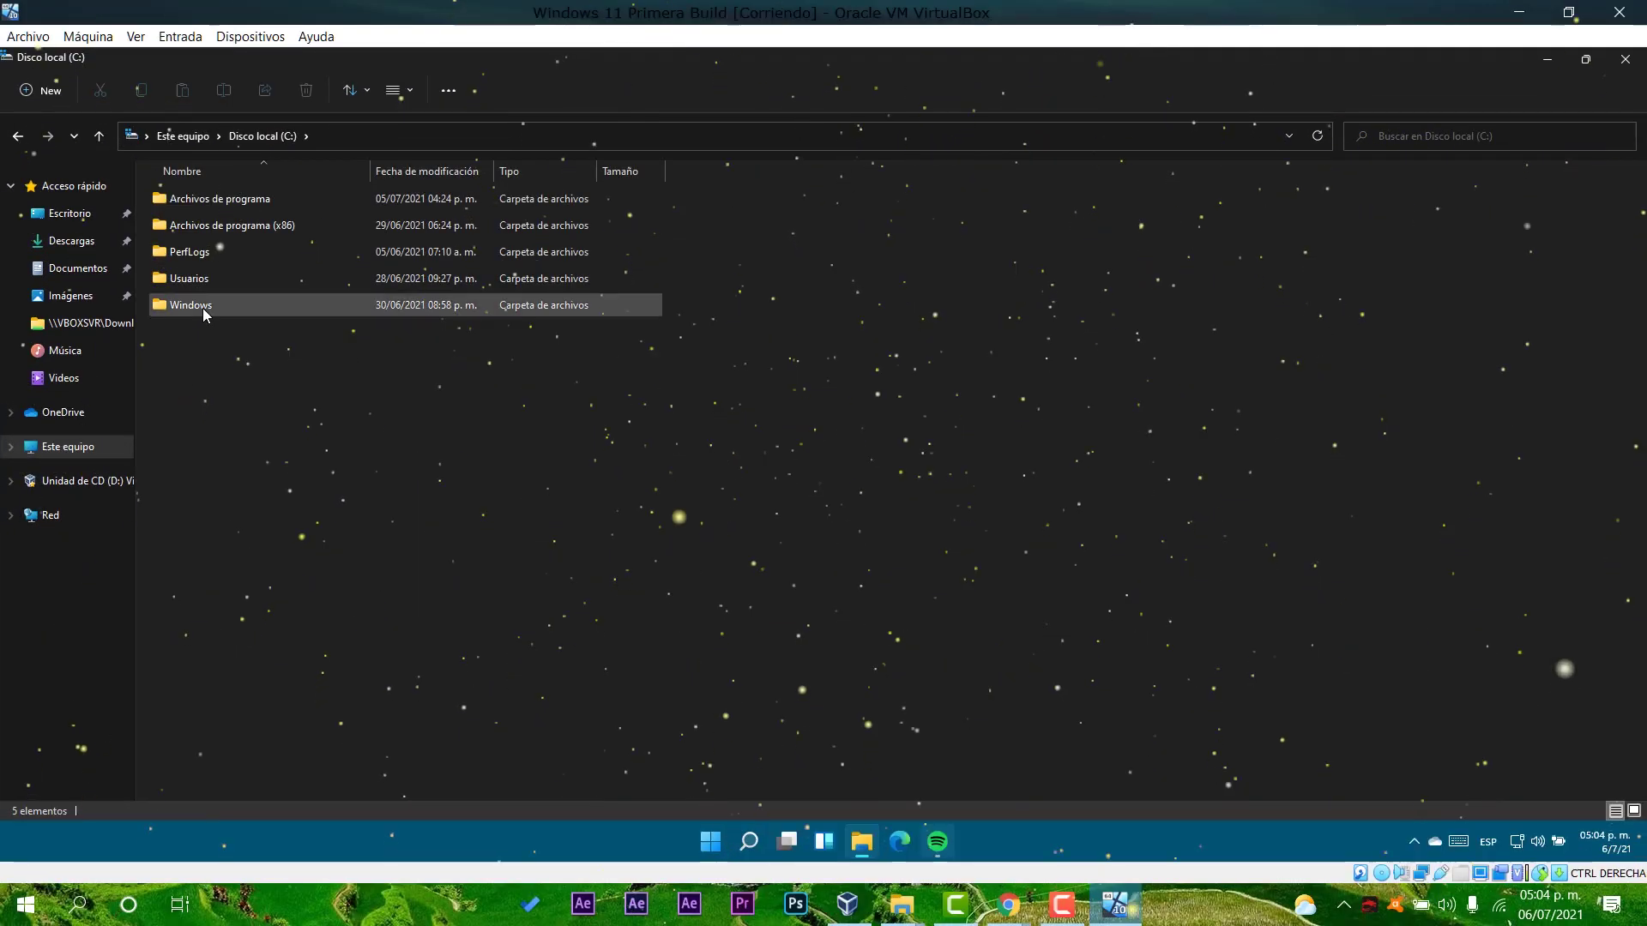
pyautogui.click(205, 314)
pyautogui.doubleClick(205, 313)
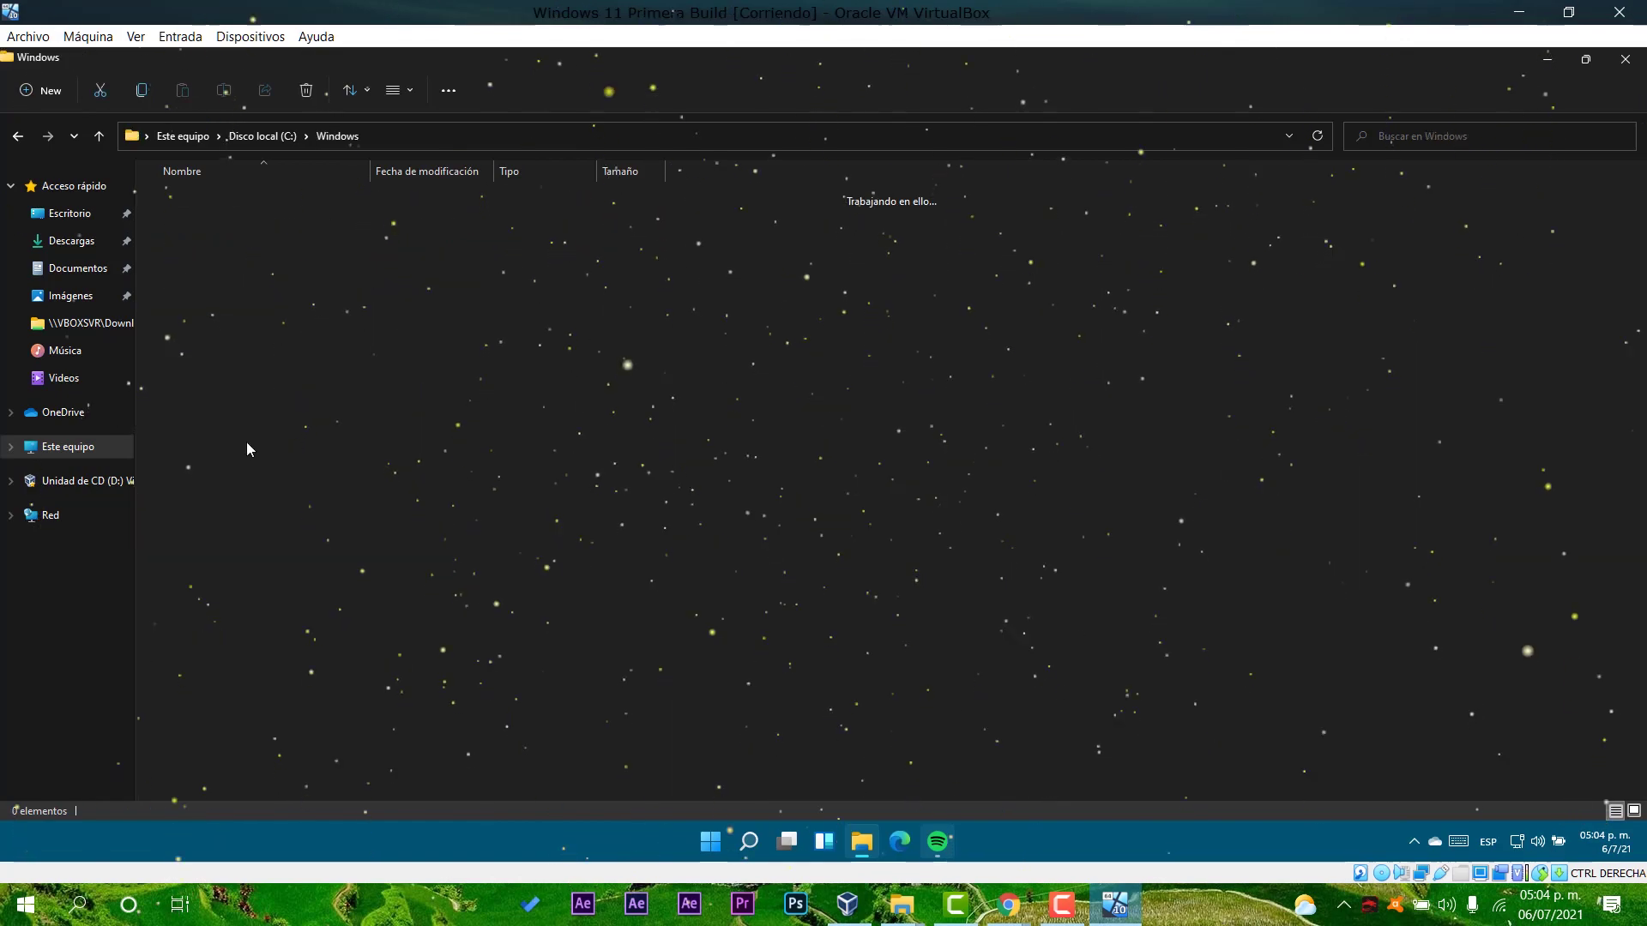
# Step: Locate and open the System32 folder inside the Windows folder
pyautogui.scroll(-5, 240, 494)
pyautogui.scroll(6, 220, 515)
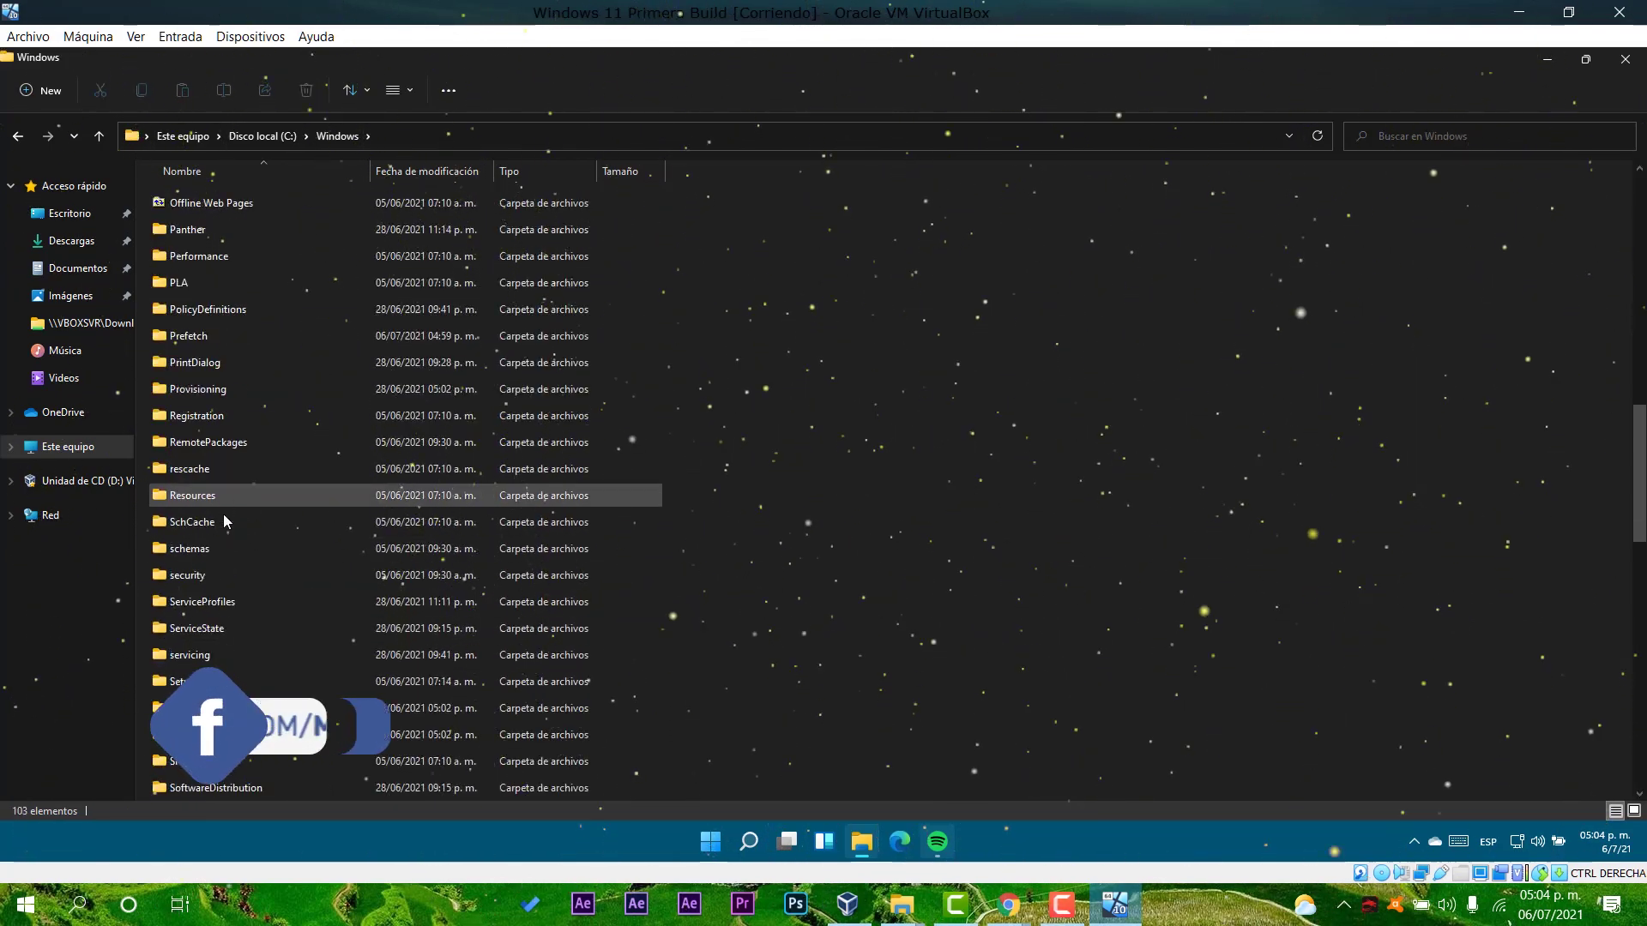
pyautogui.scroll(-20, 220, 475)
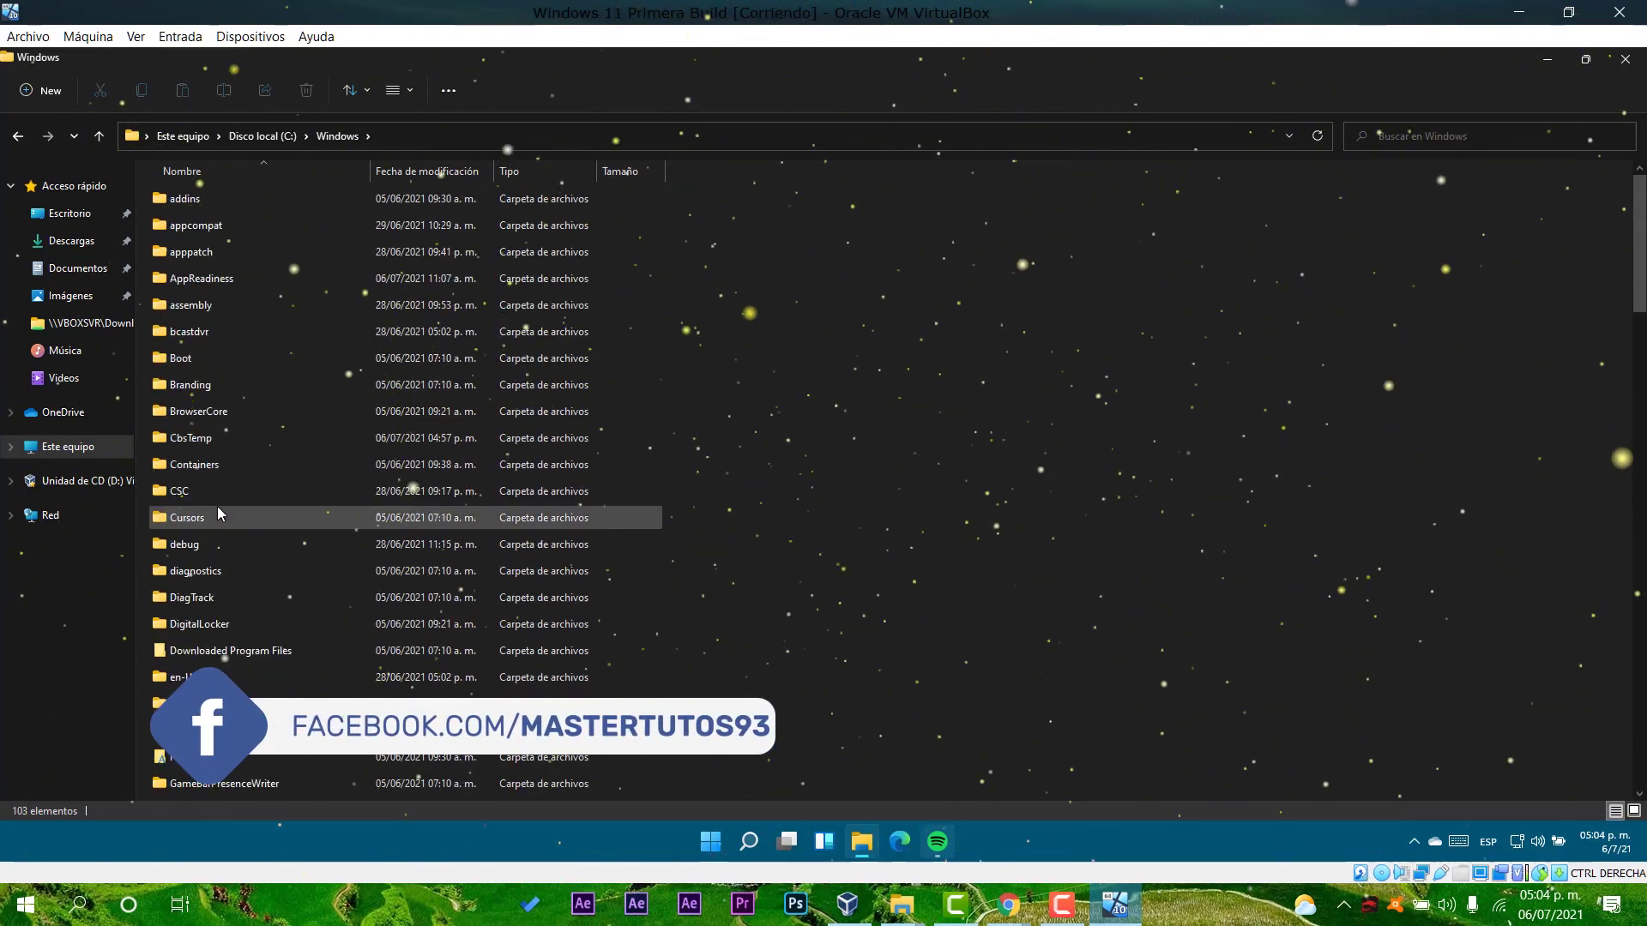
pyautogui.scroll(3, 214, 549)
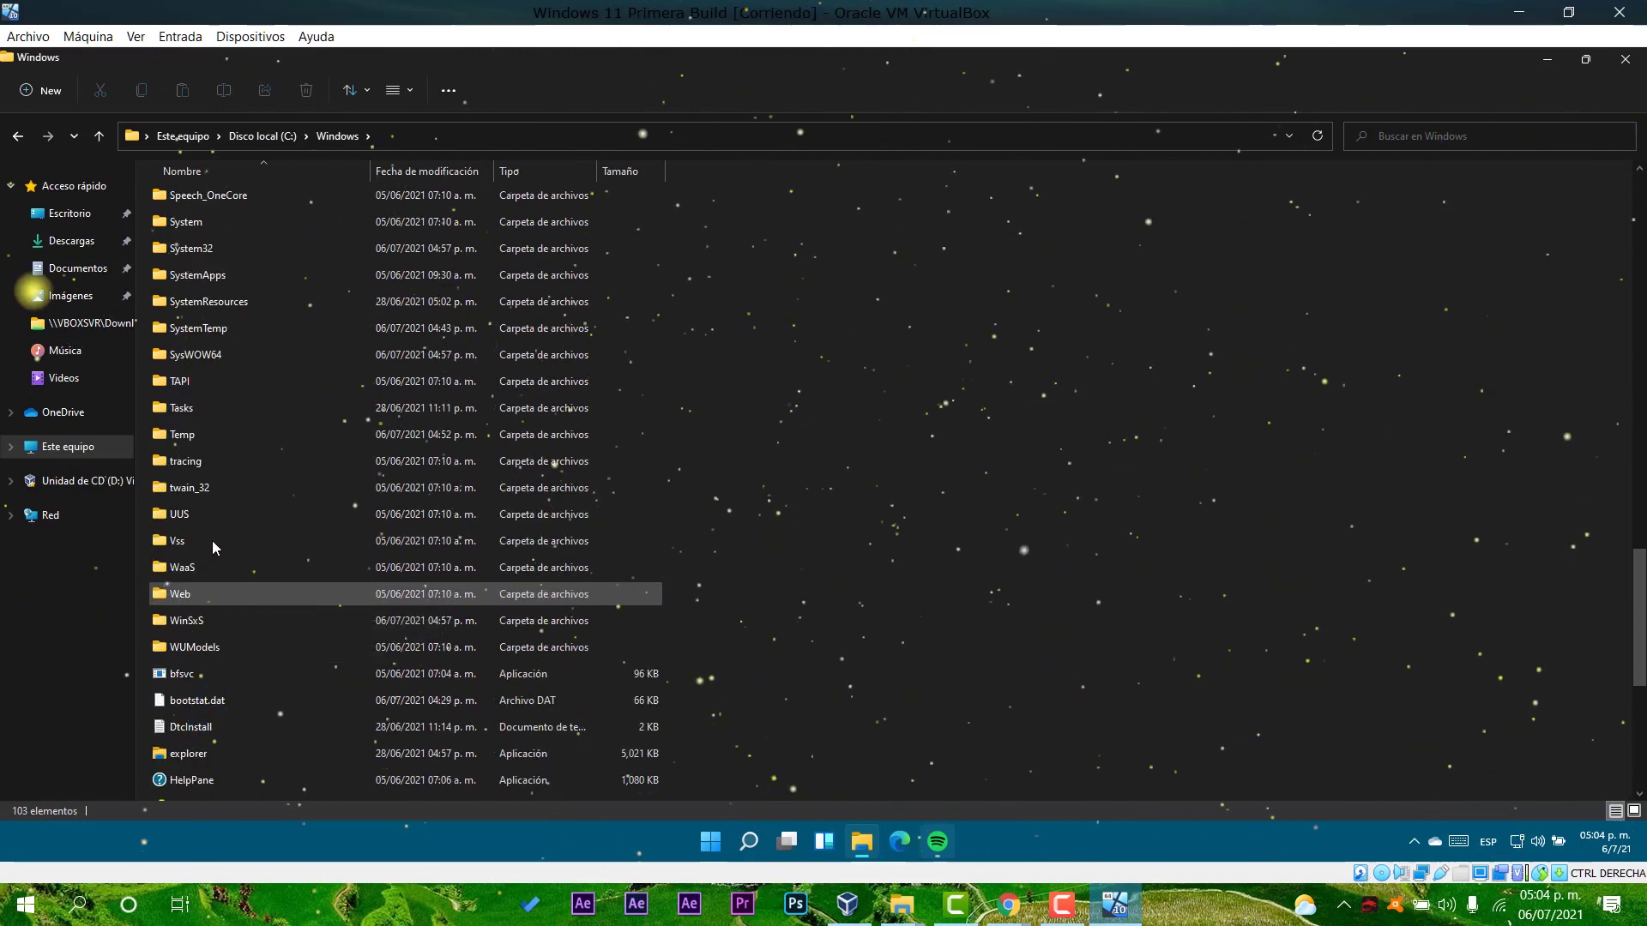
pyautogui.click(206, 493)
pyautogui.scroll(4, 205, 480)
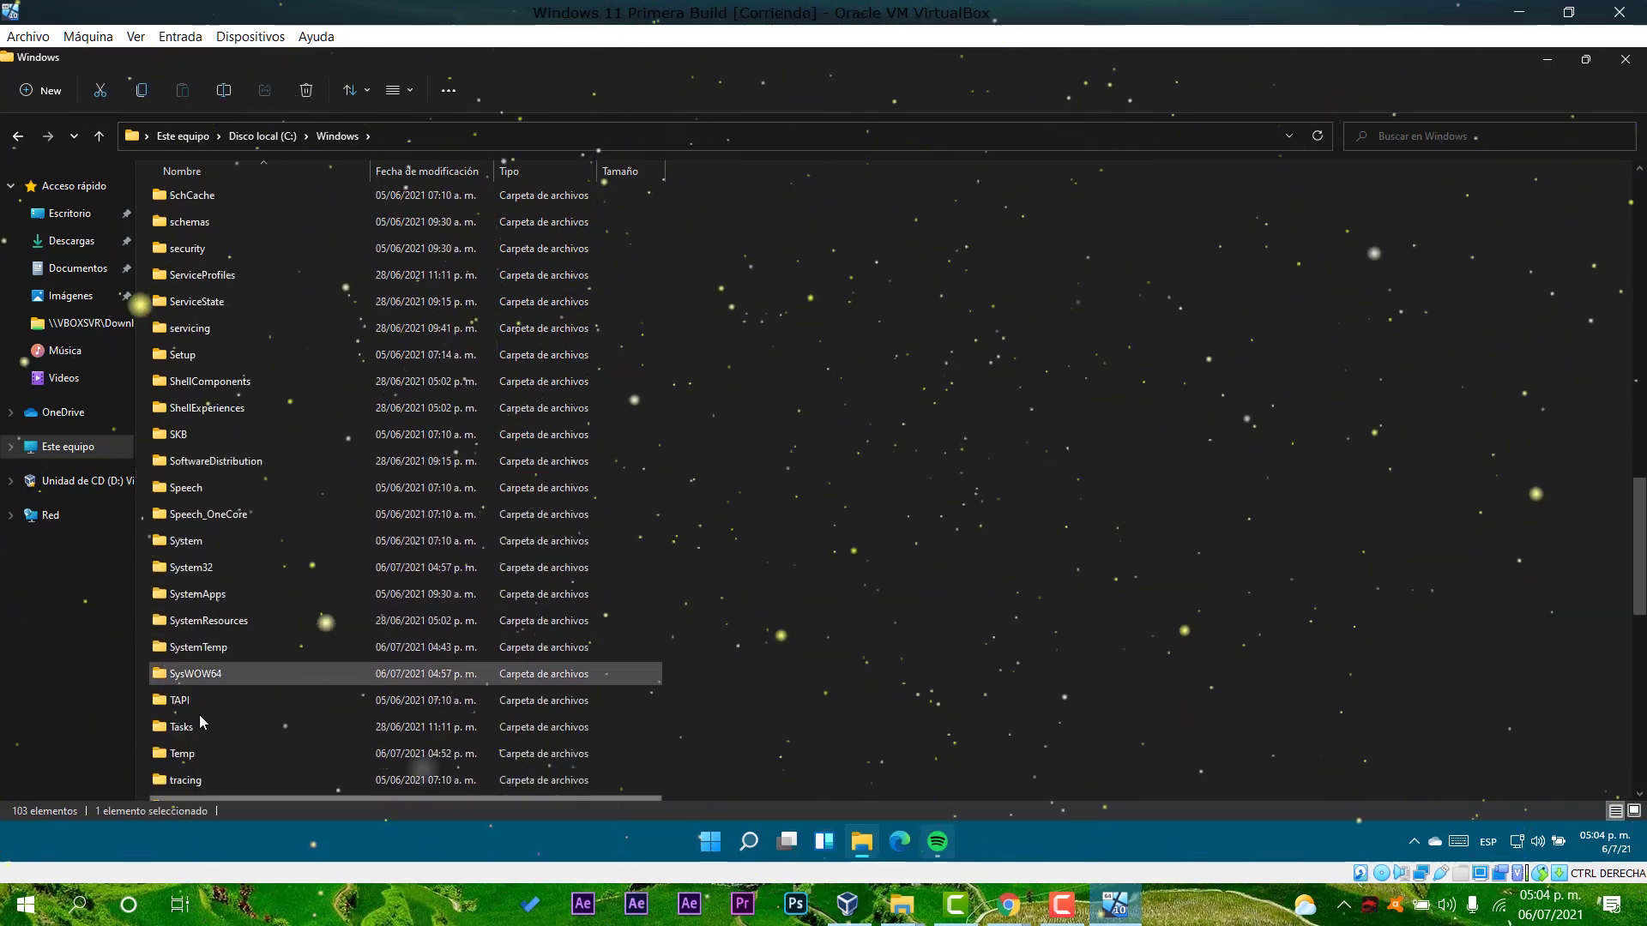
pyautogui.doubleClick(192, 568)
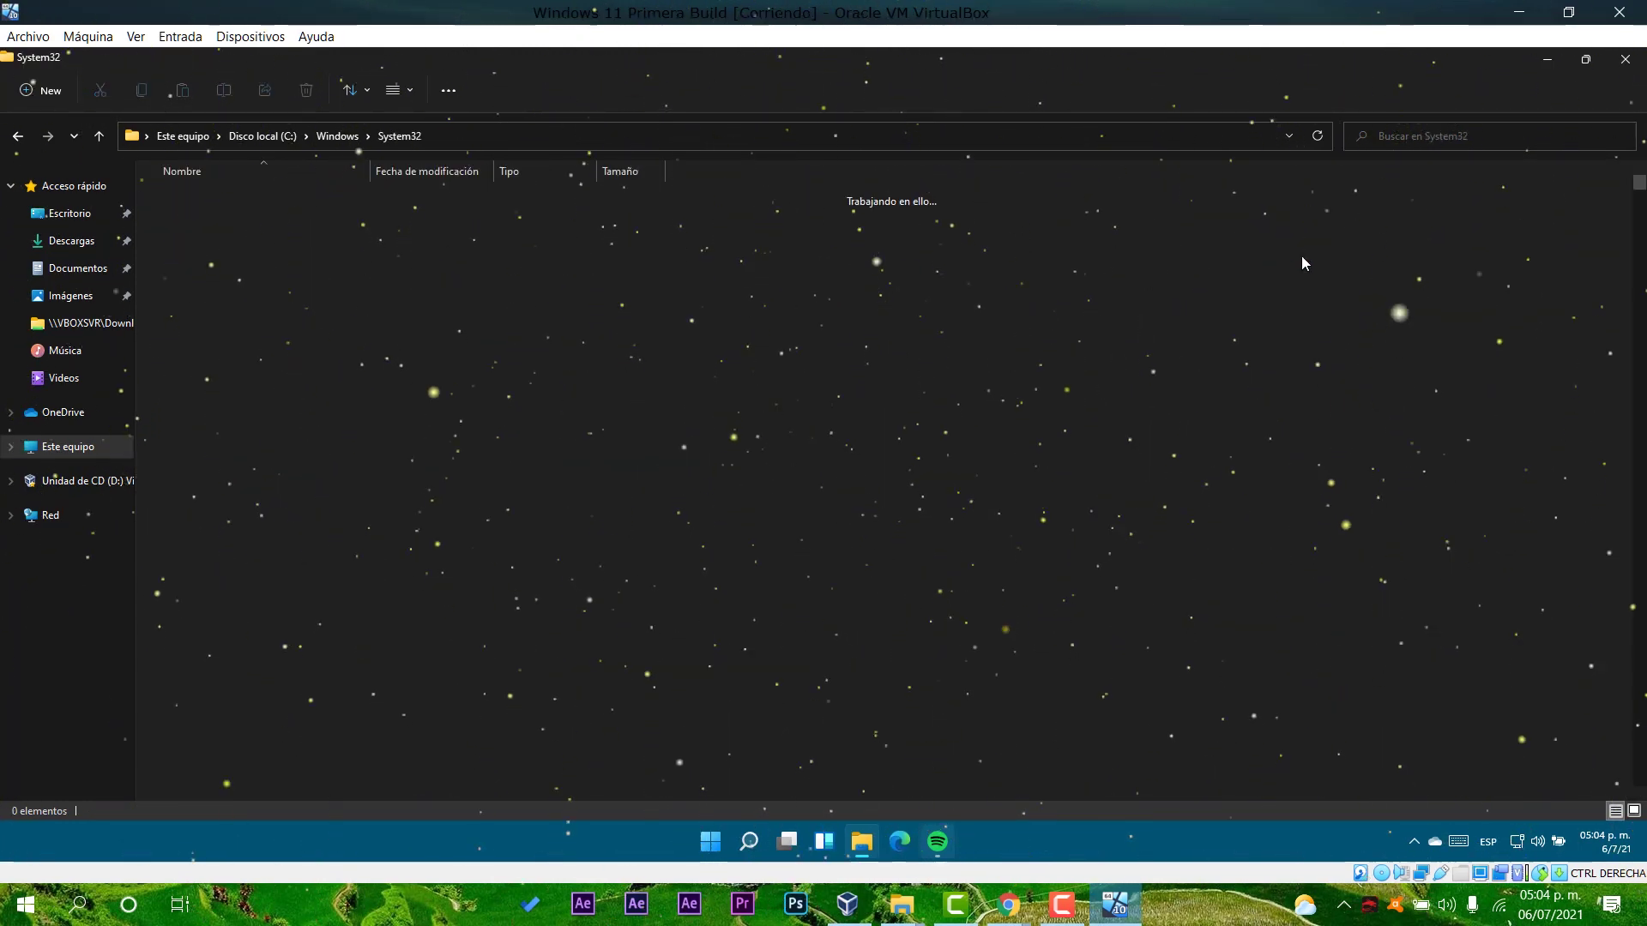
# Step: Search the System32 folder for "tpm" and locate the TpmDiagnostics application in the results
pyautogui.click(1460, 133)
pyautogui.write('tpm')
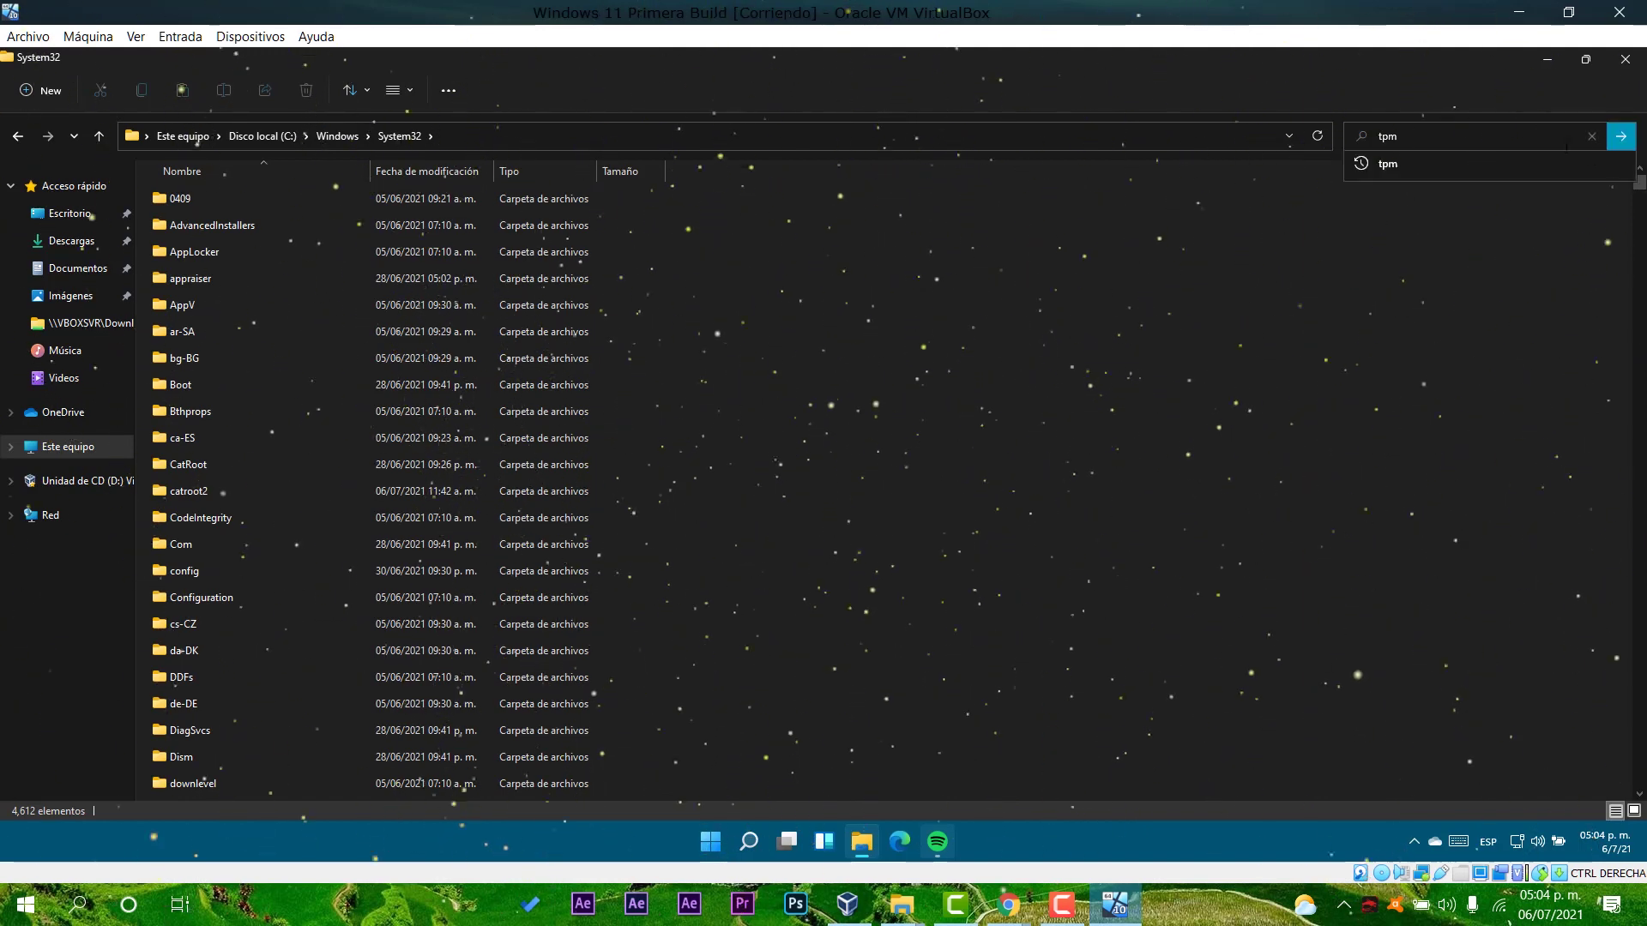
pyautogui.click(1620, 137)
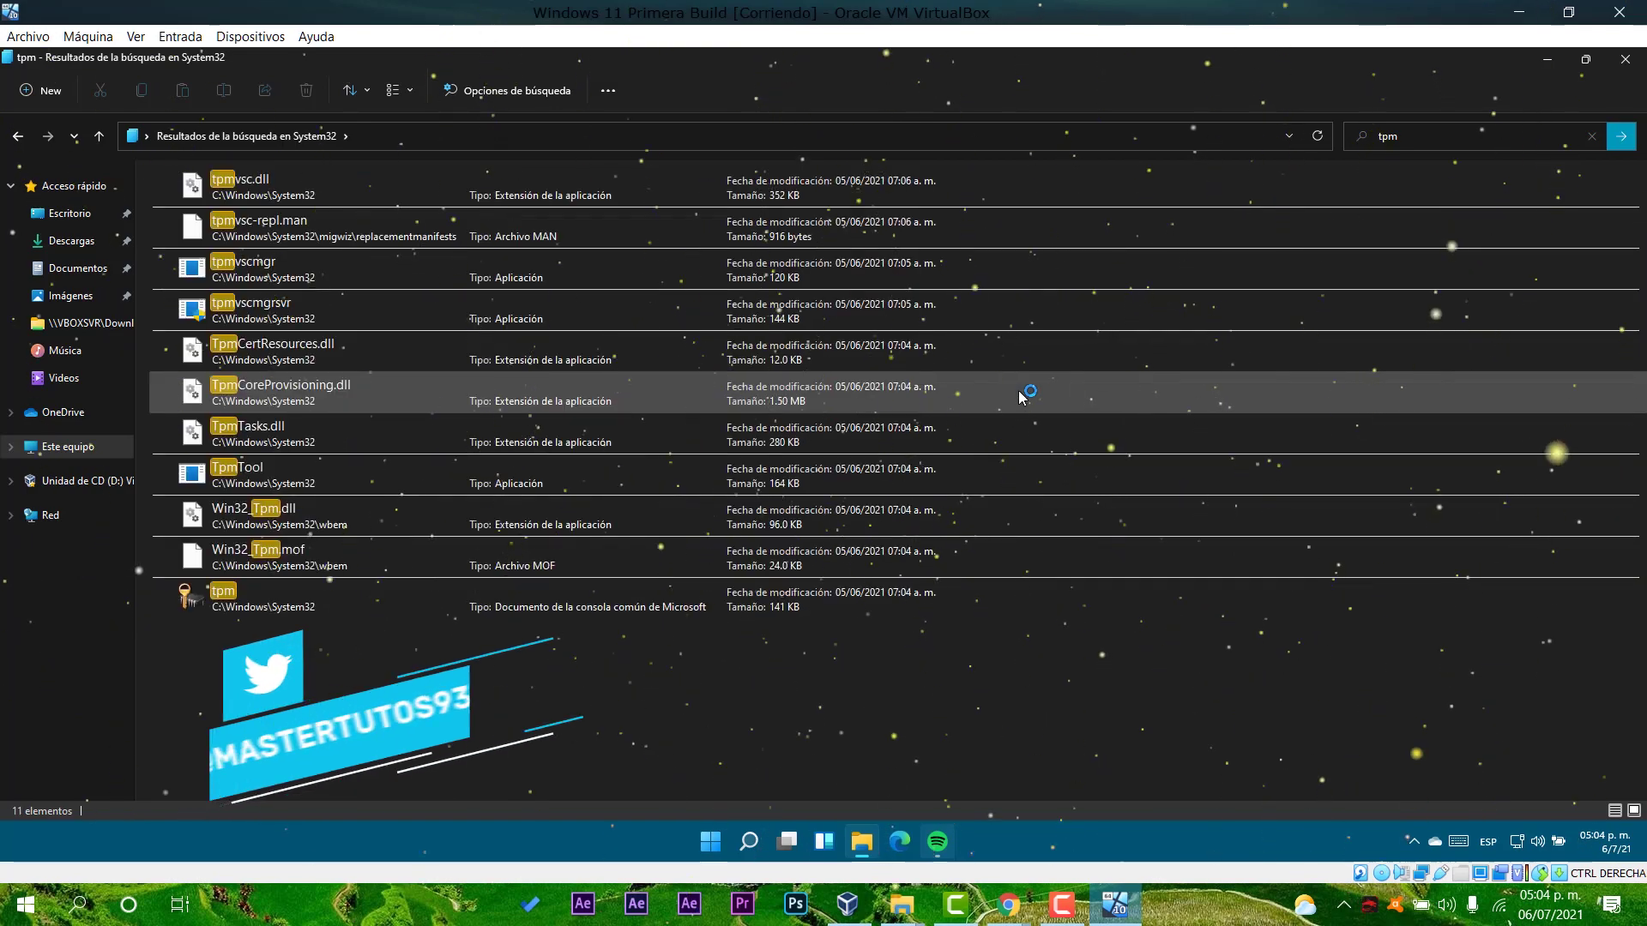
pyautogui.scroll(-5, 461, 474)
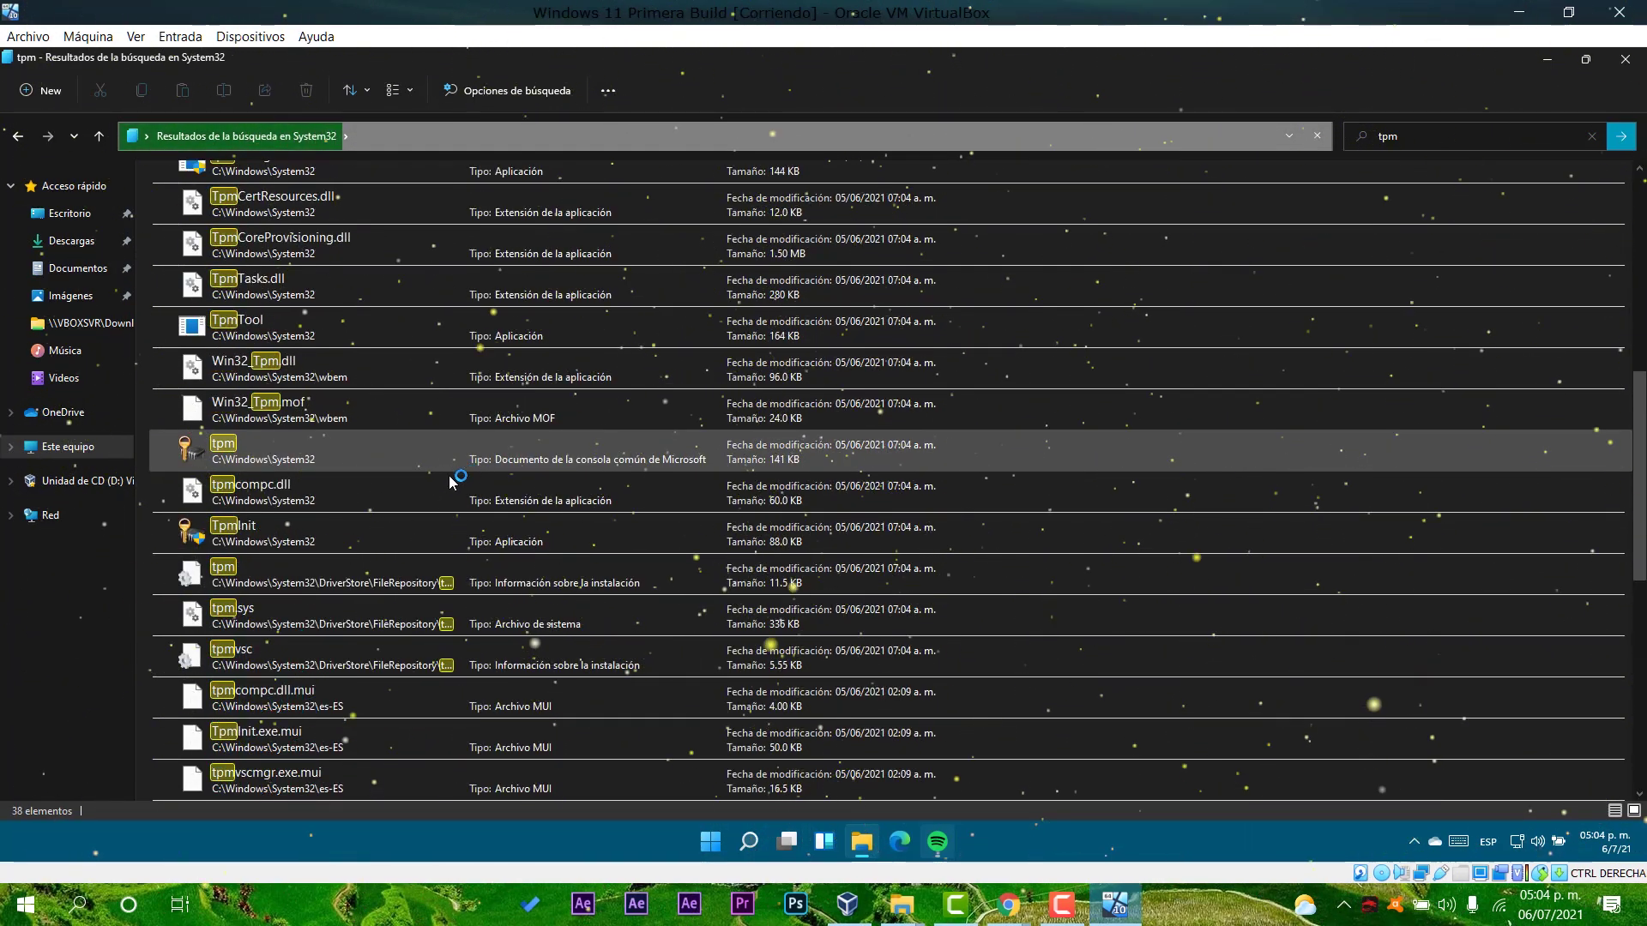
pyautogui.scroll(-7, 400, 584)
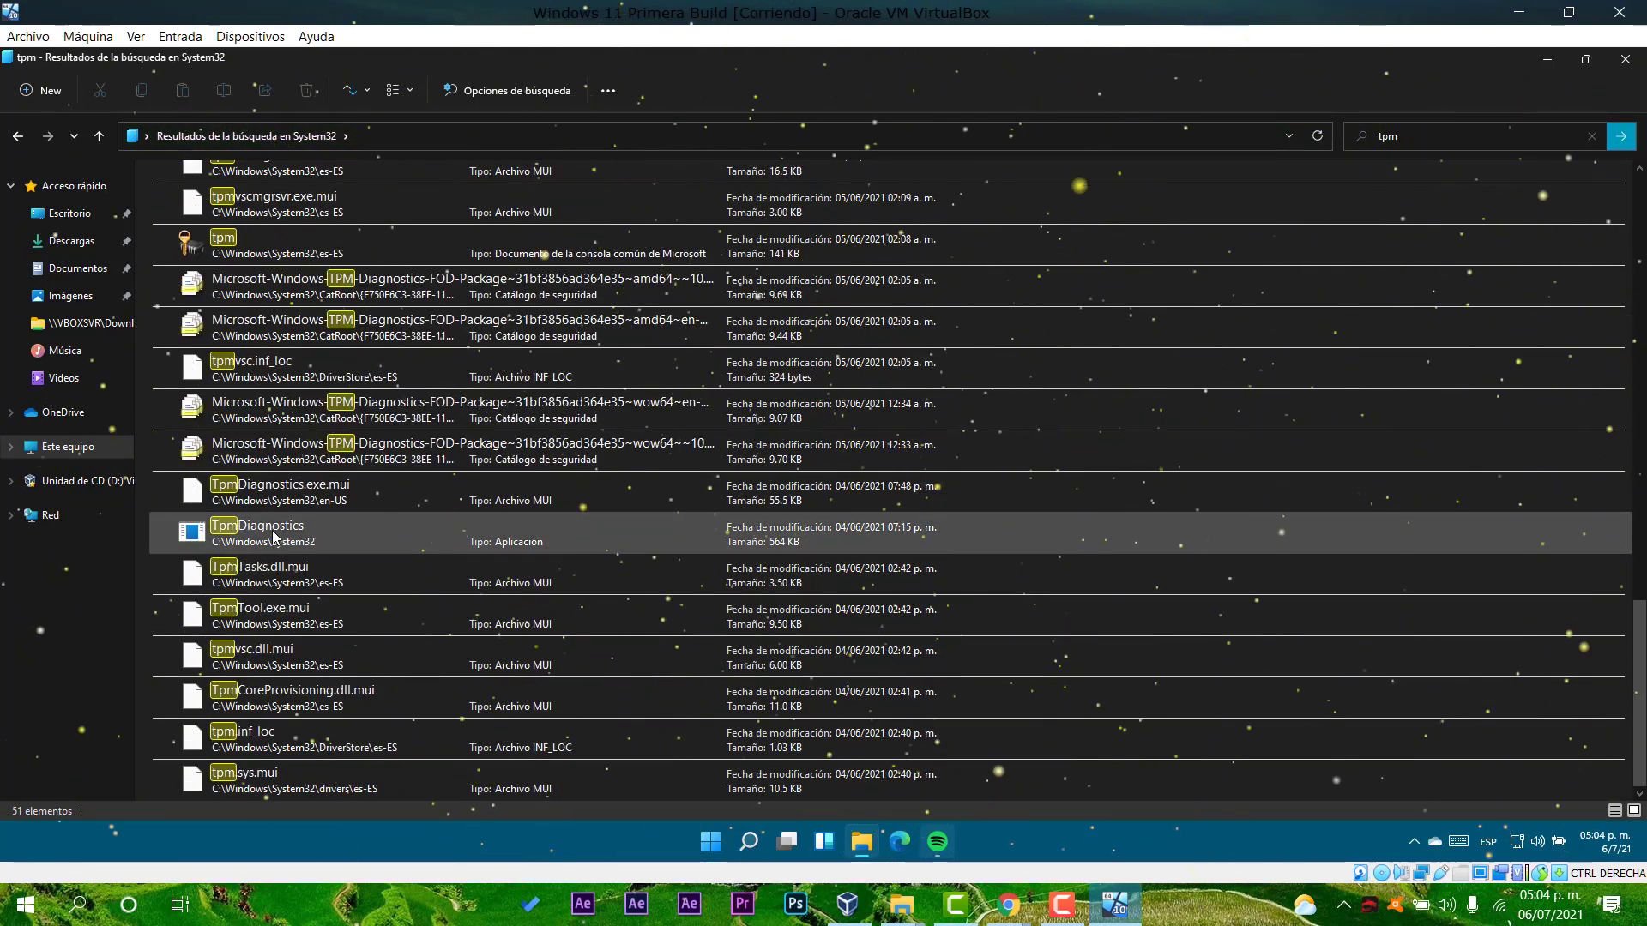
# Step: Run the TpmDiagnostics application as administrator and allow it to make changes to the device
pyautogui.rightClick(272, 539)
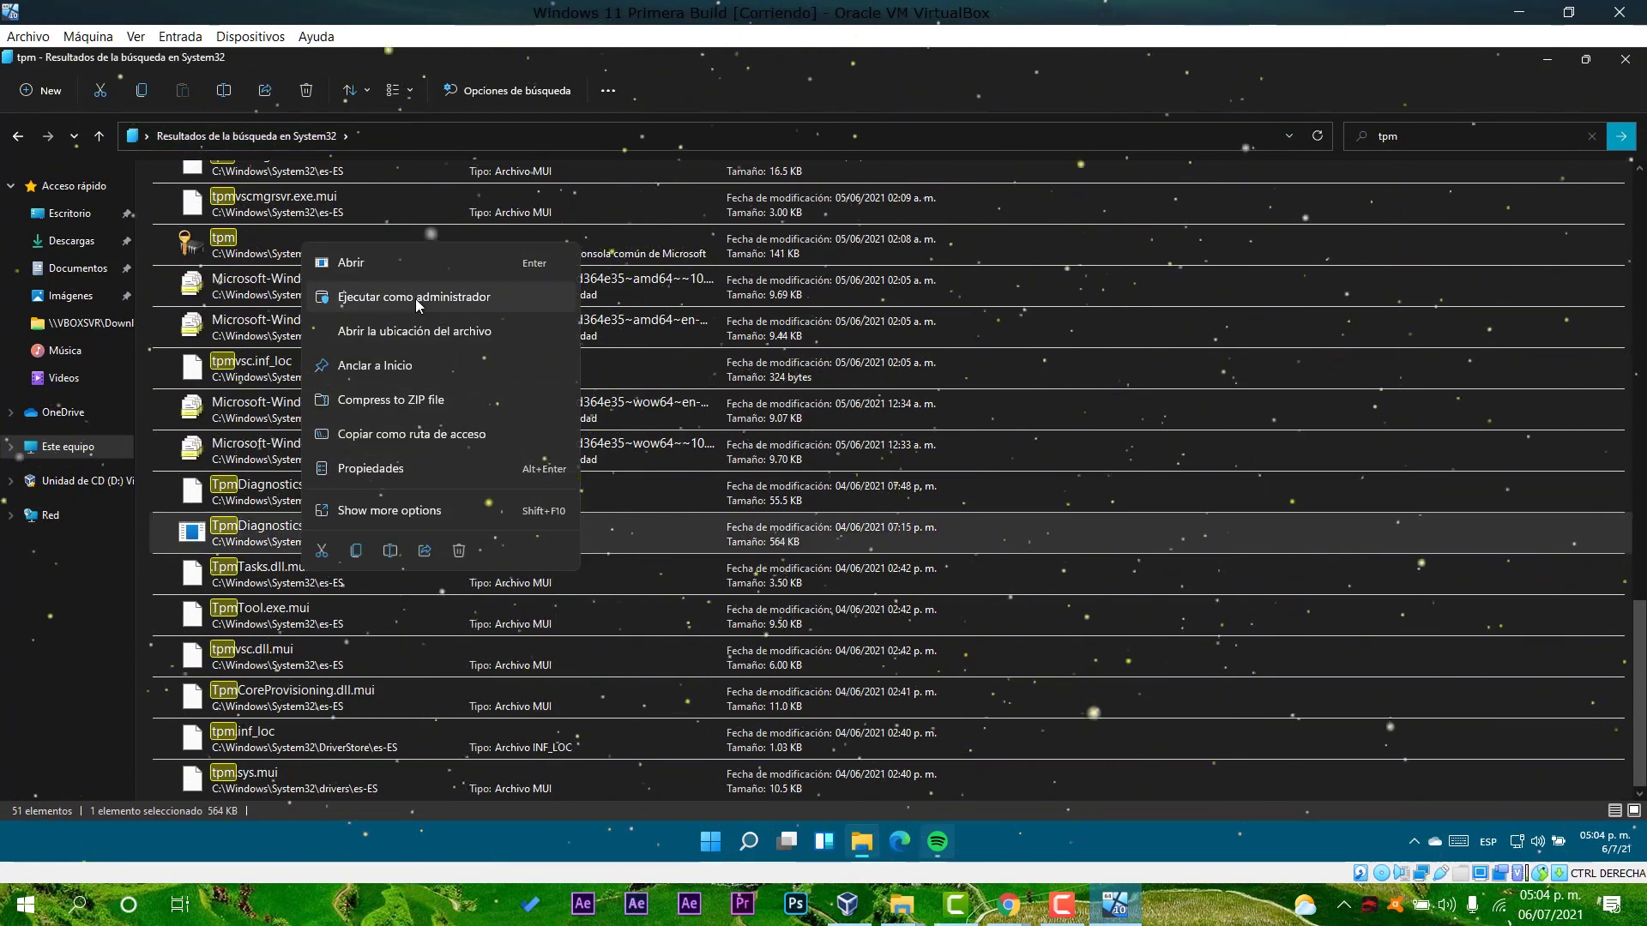
pyautogui.click(418, 299)
pyautogui.click(714, 578)
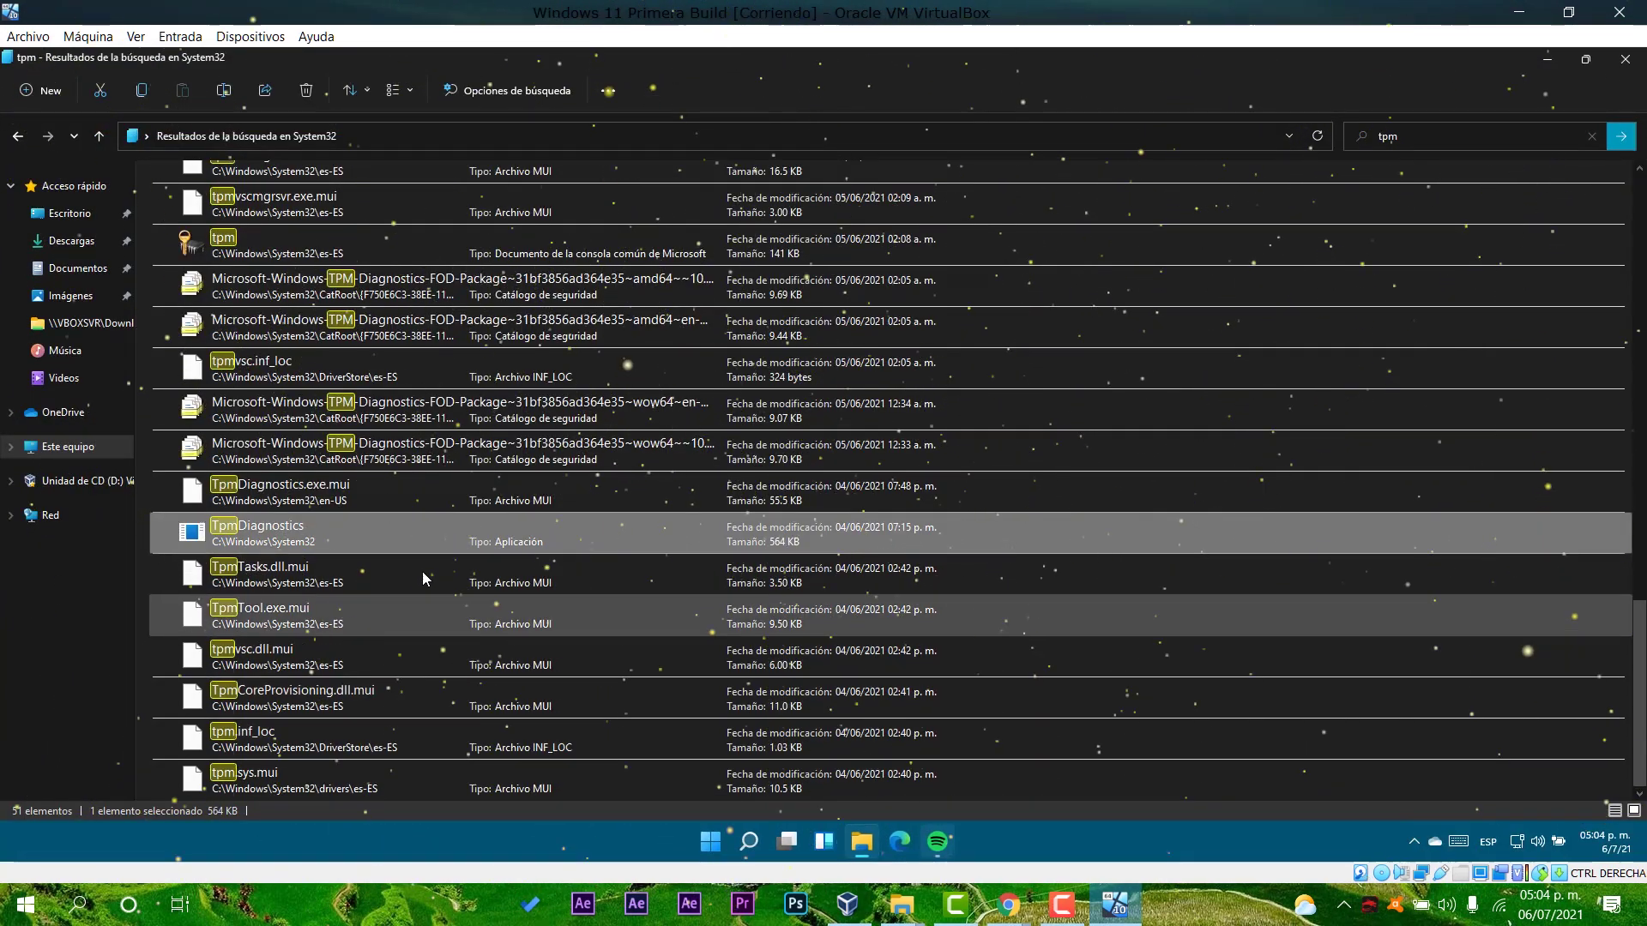
# Step: Copy the TpmDiagnostics application's file path from the extended file options
pyautogui.rightClick(379, 547)
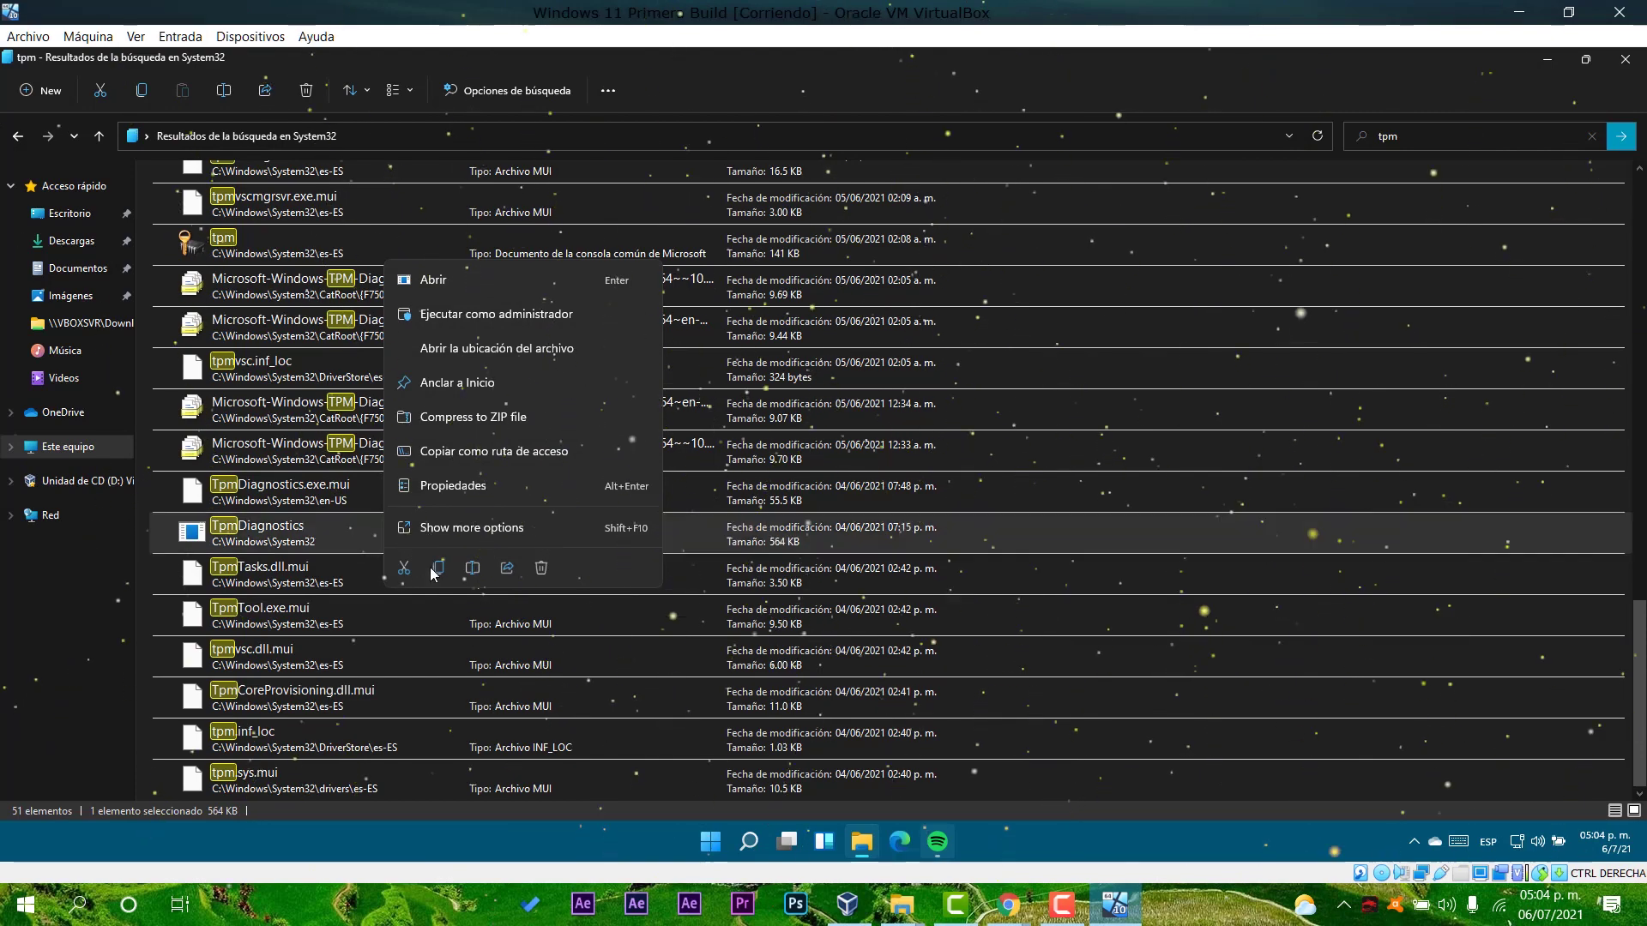
pyautogui.click(508, 529)
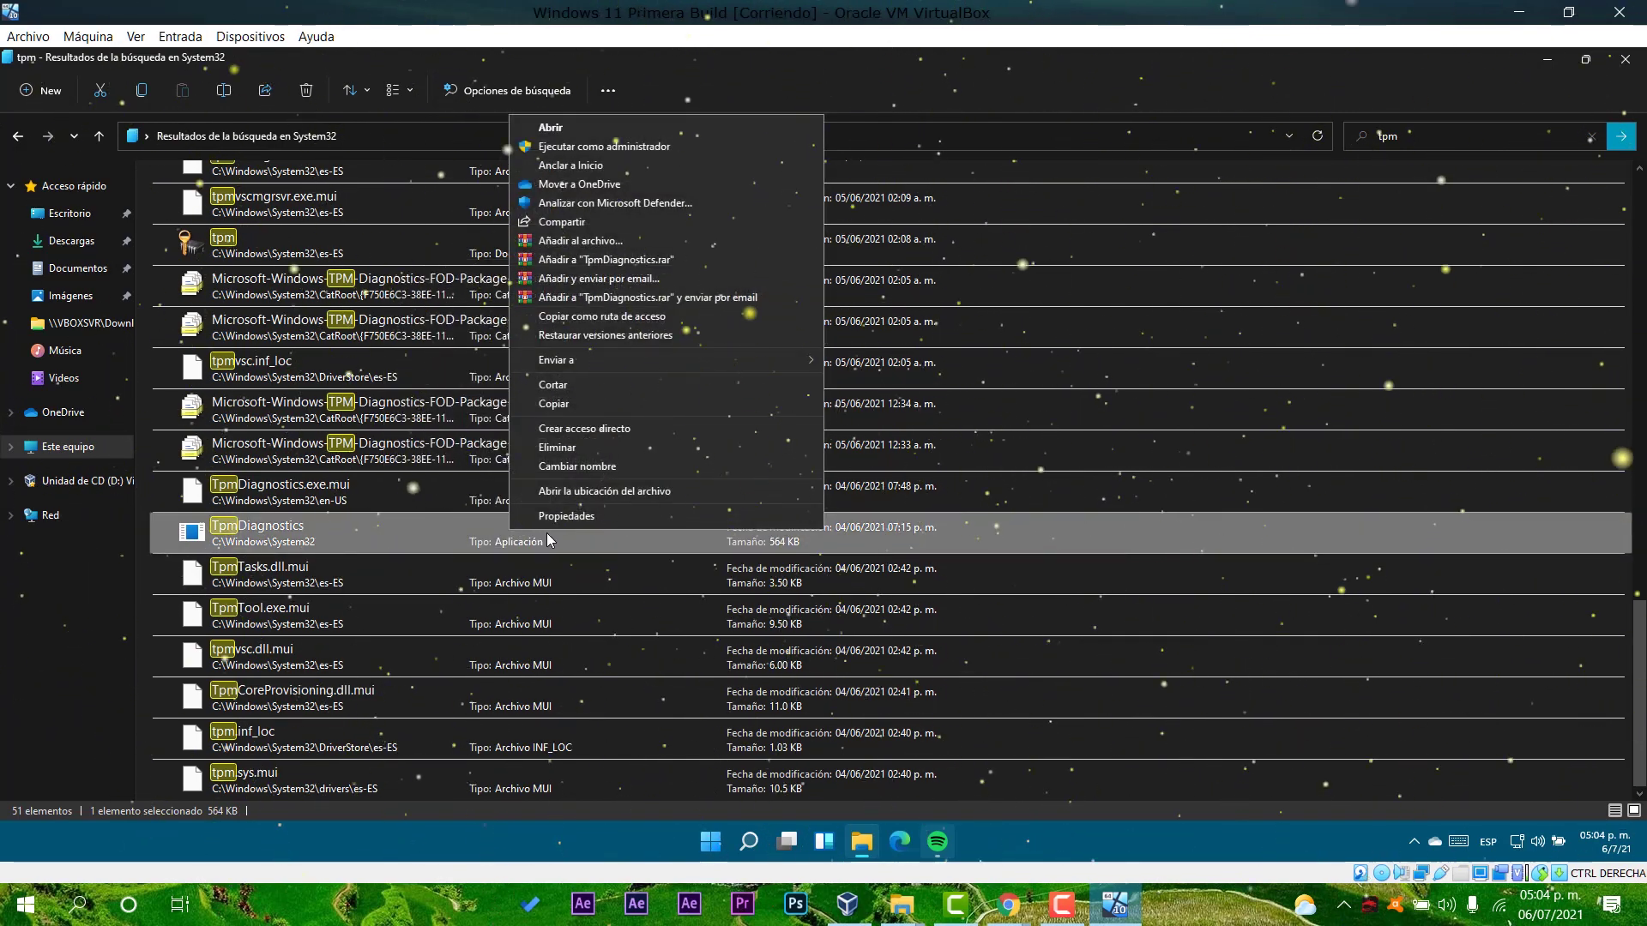
pyautogui.click(616, 317)
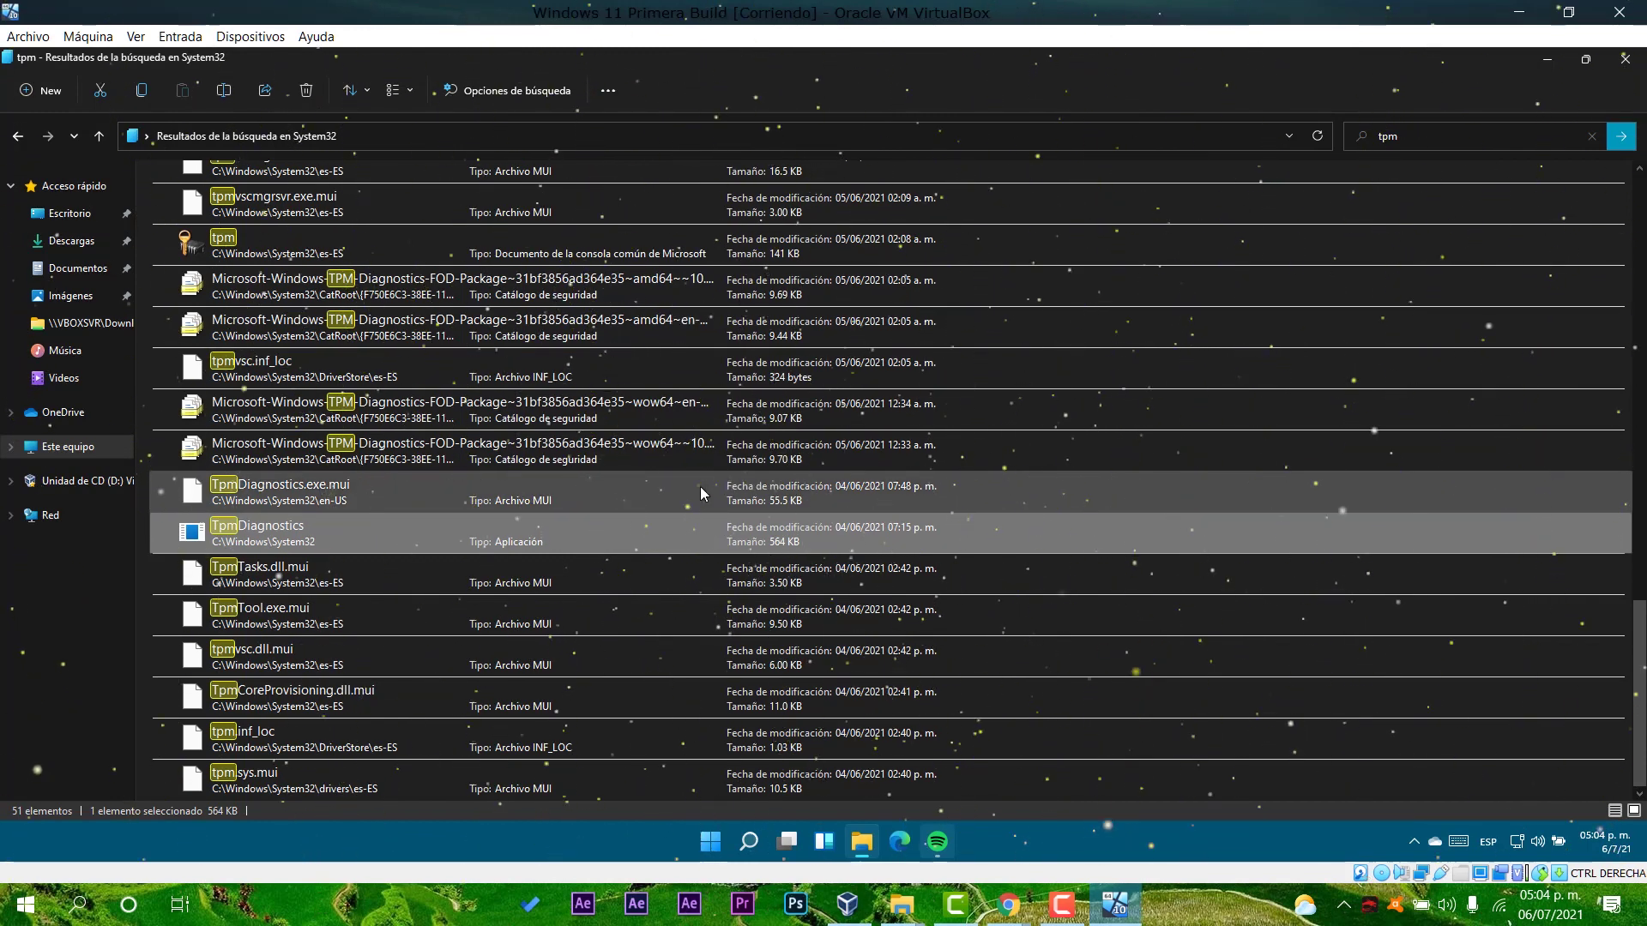
# Step: Find "cmd" in the system search and launch Símbolo del sistema as administrator, approving the account control request
pyautogui.click(748, 841)
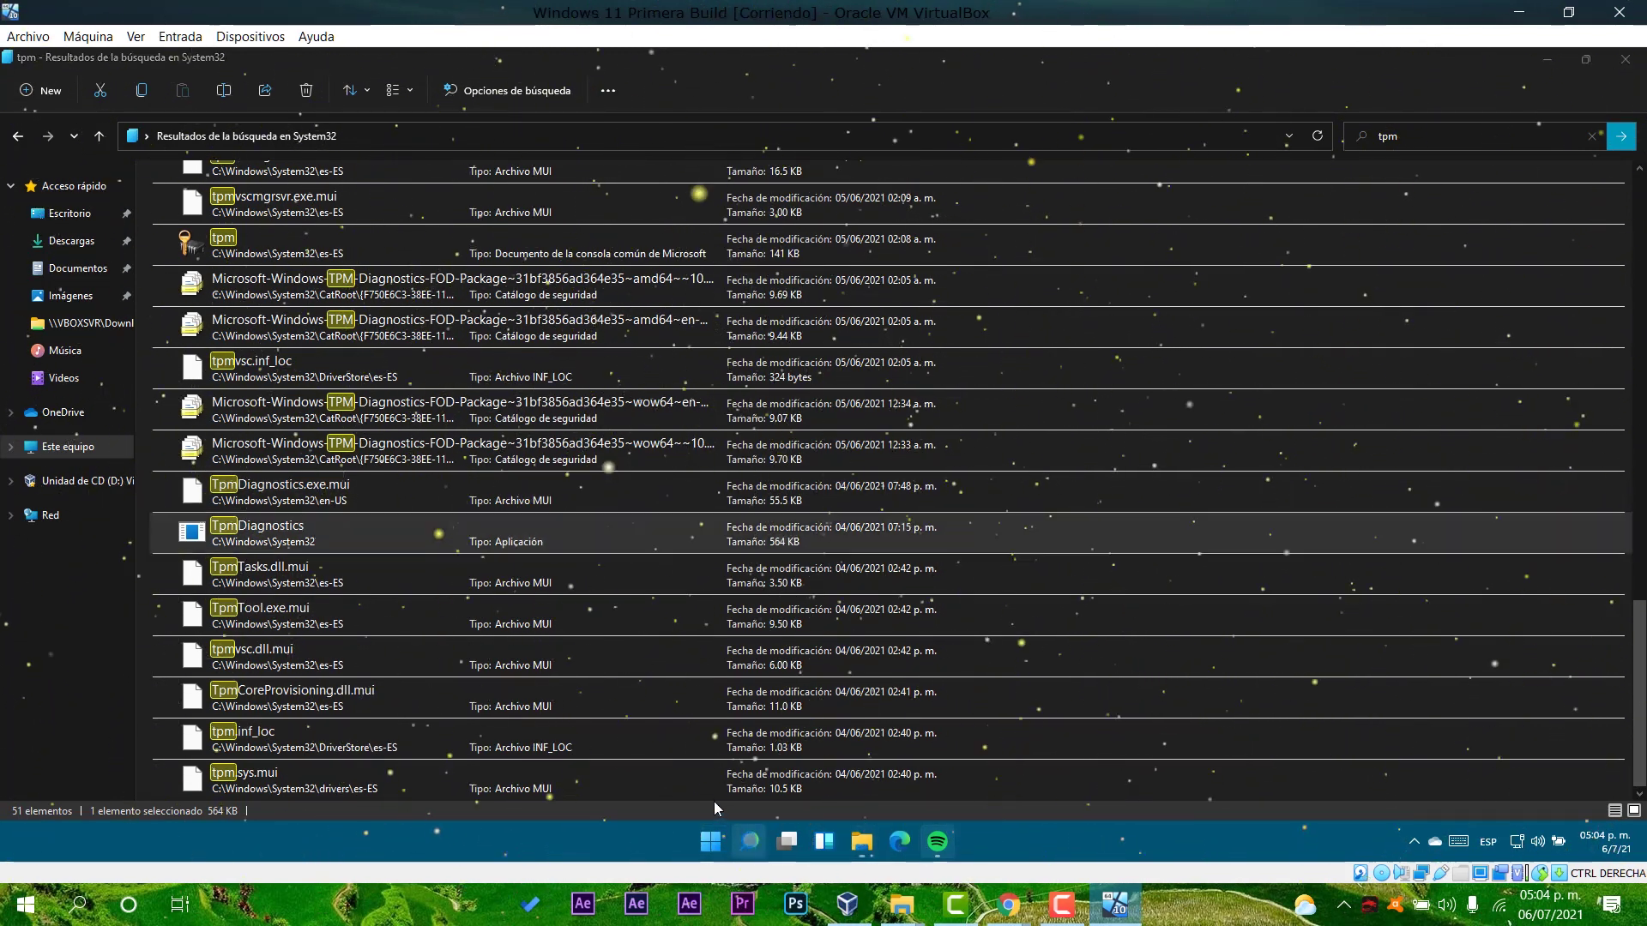
pyautogui.write('c')
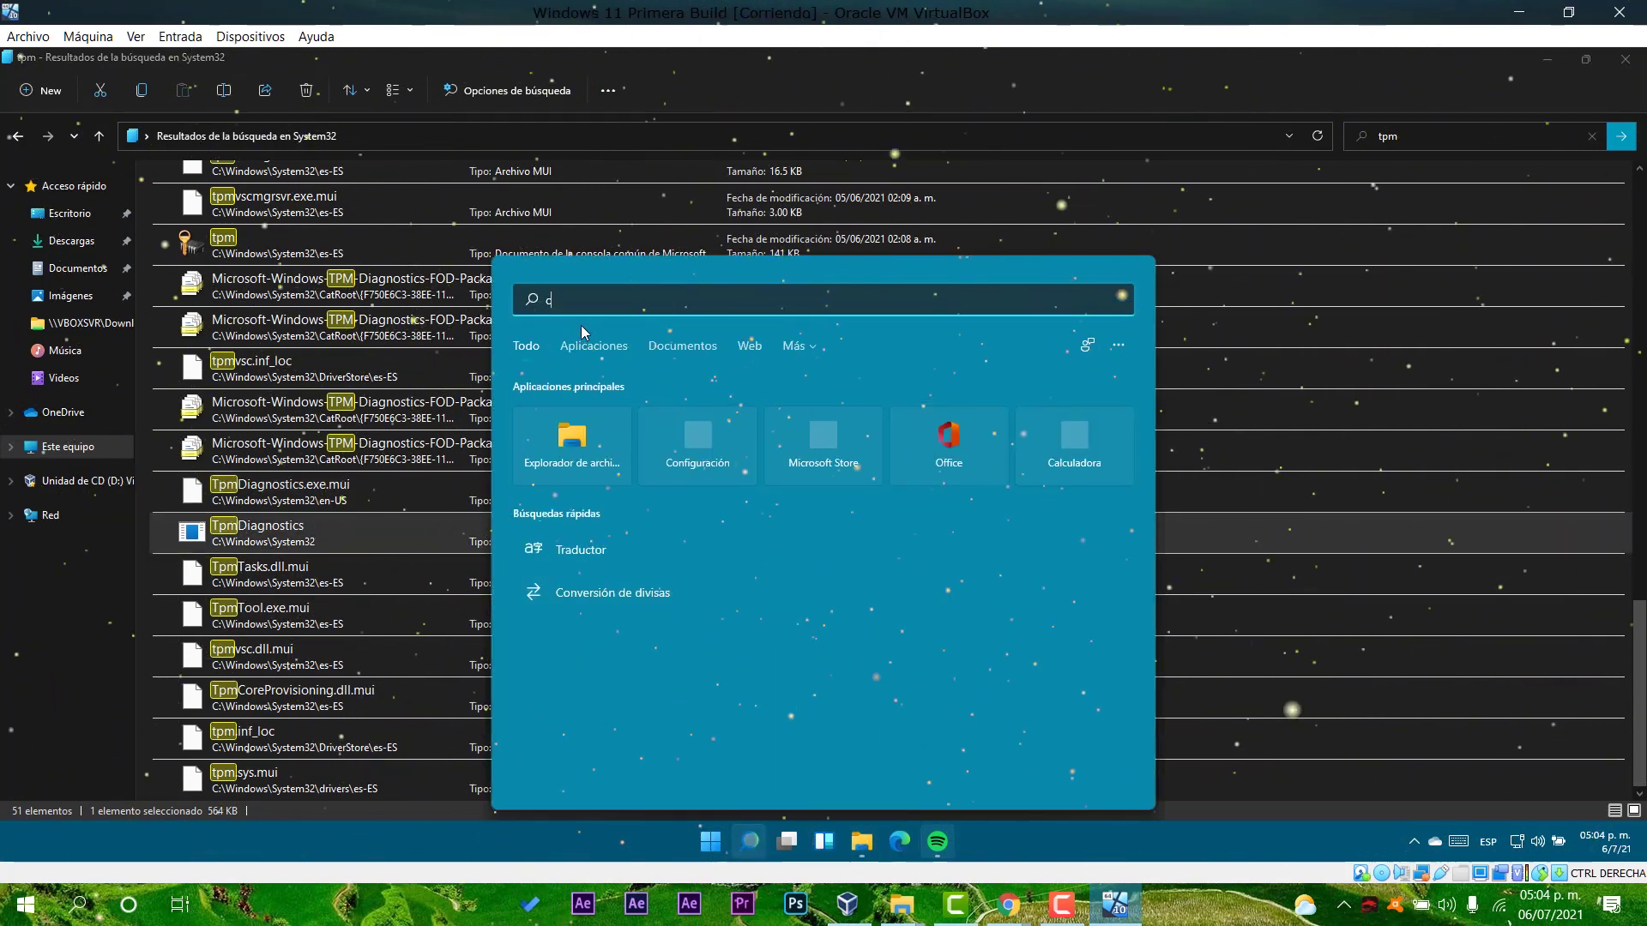
pyautogui.write('md')
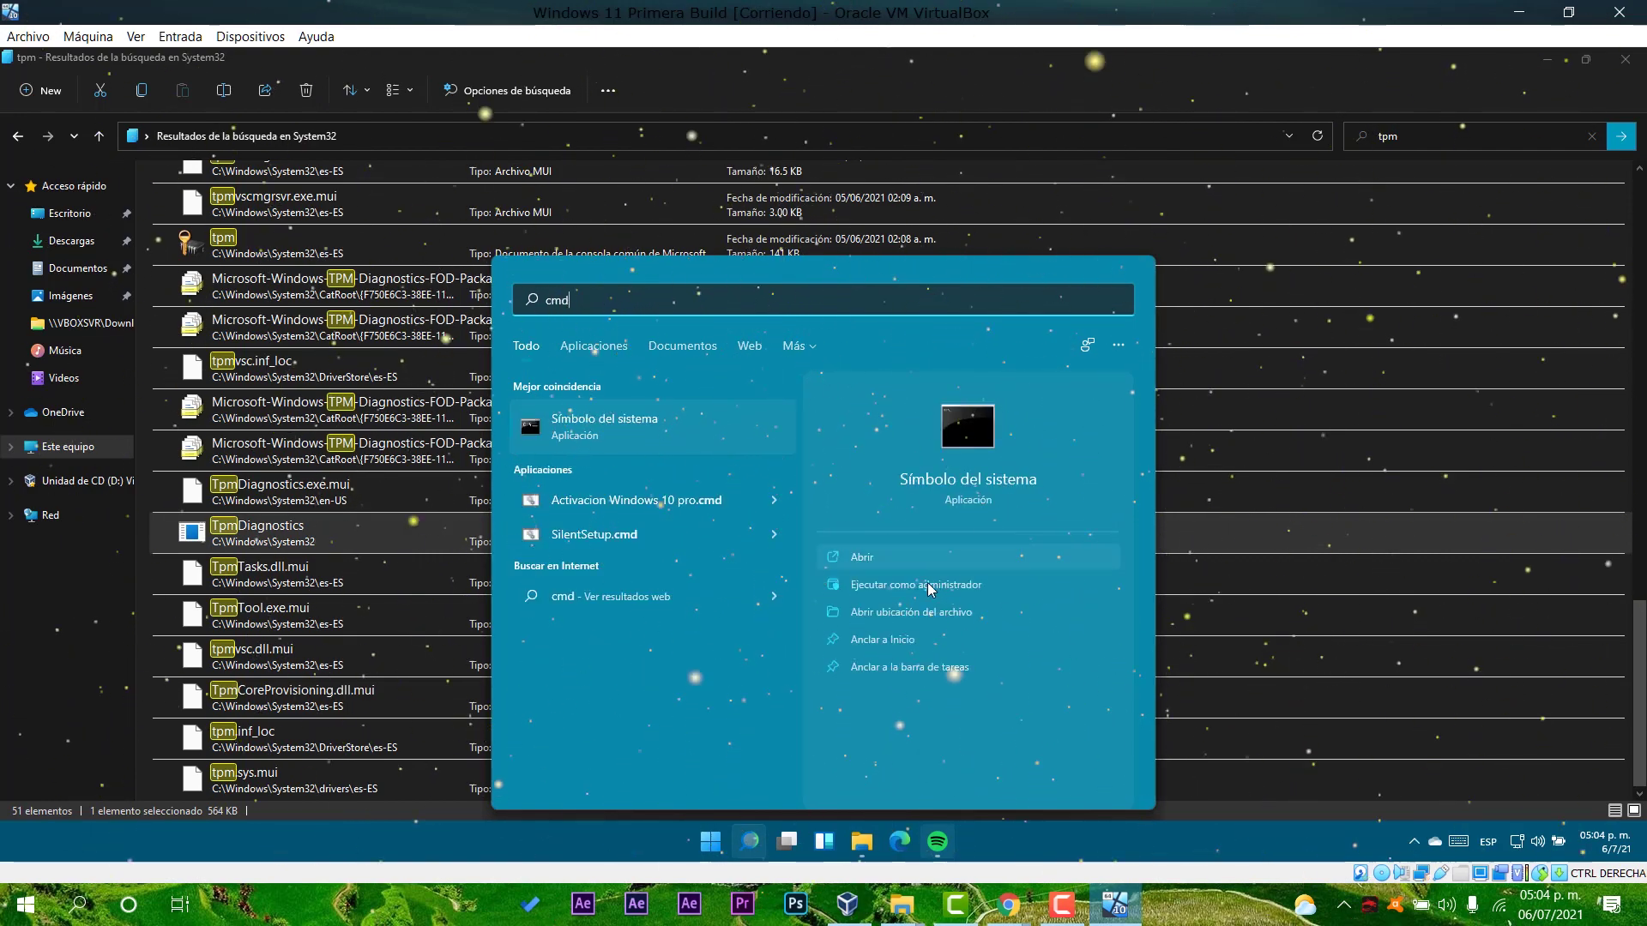
pyautogui.click(931, 586)
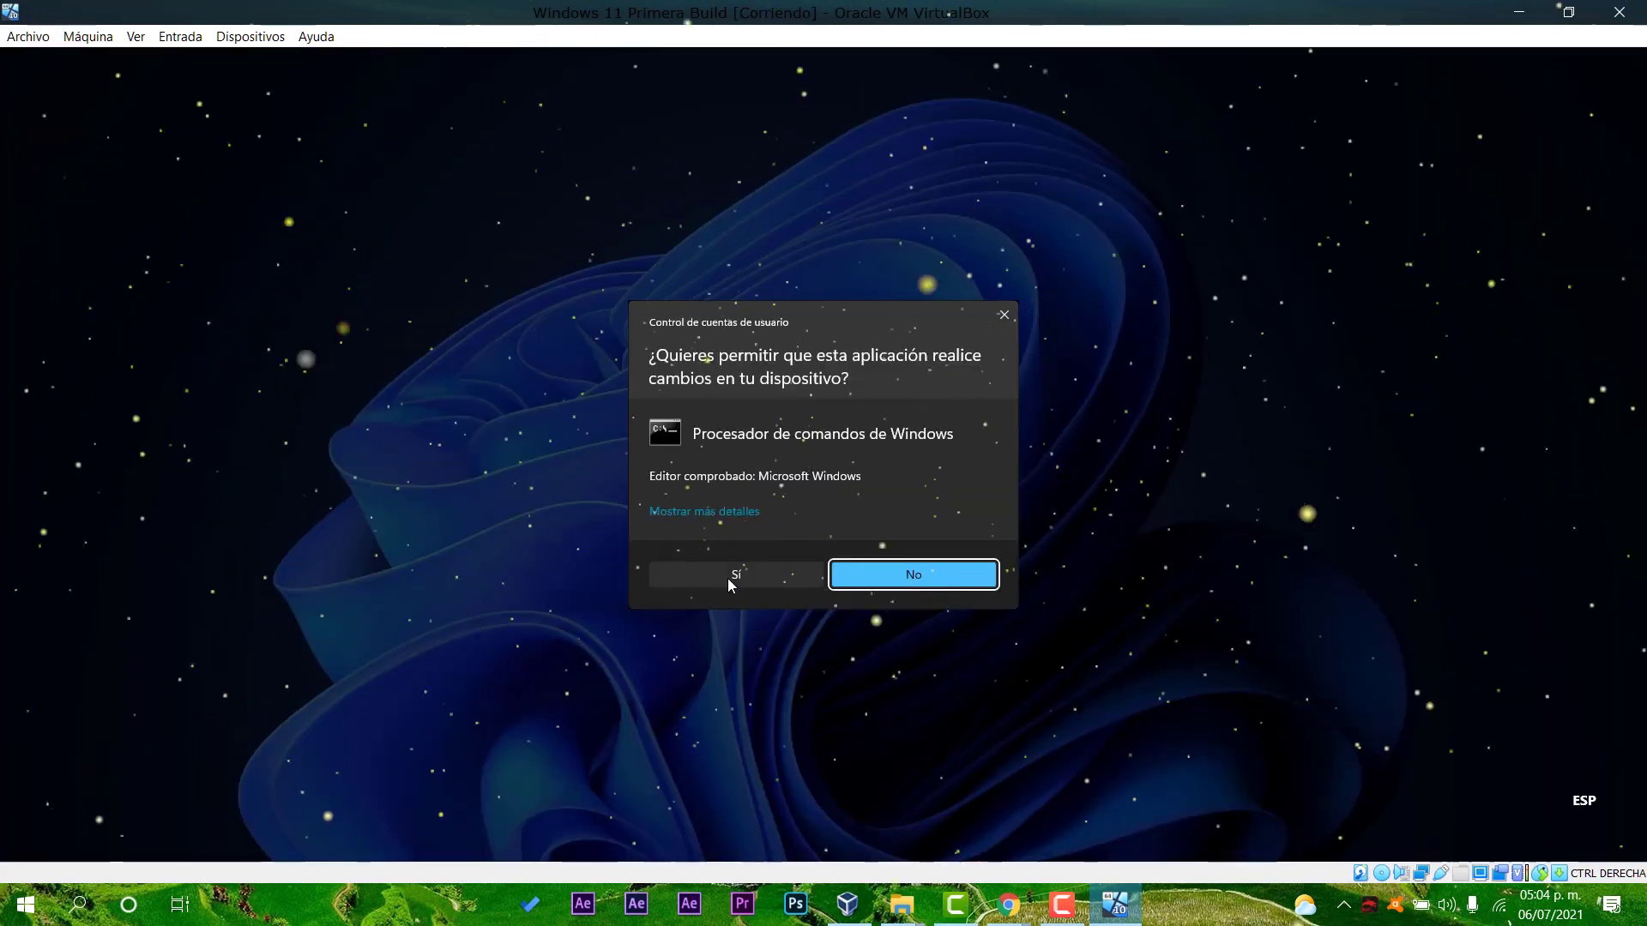
pyautogui.click(729, 580)
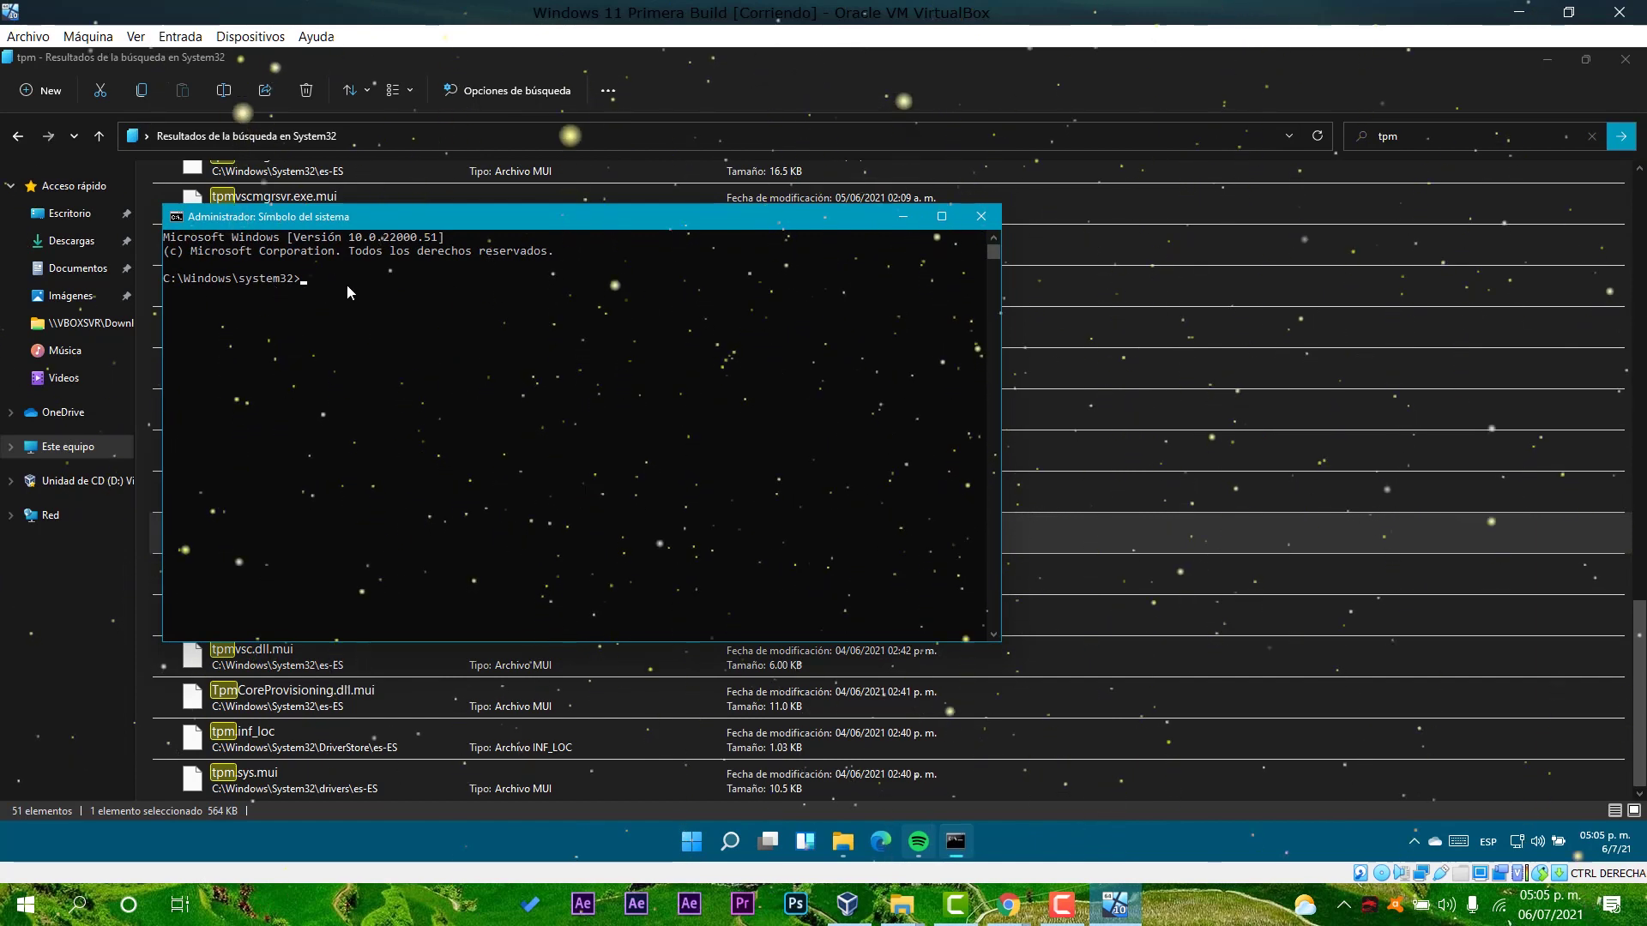
# Step: Run C:\Windows\System32\TpmDiagnostics.exe from the elevated command prompt using the copied path
pyautogui.write('"C:\\Windows\\System32\\TpmDiagnostics.exe"')
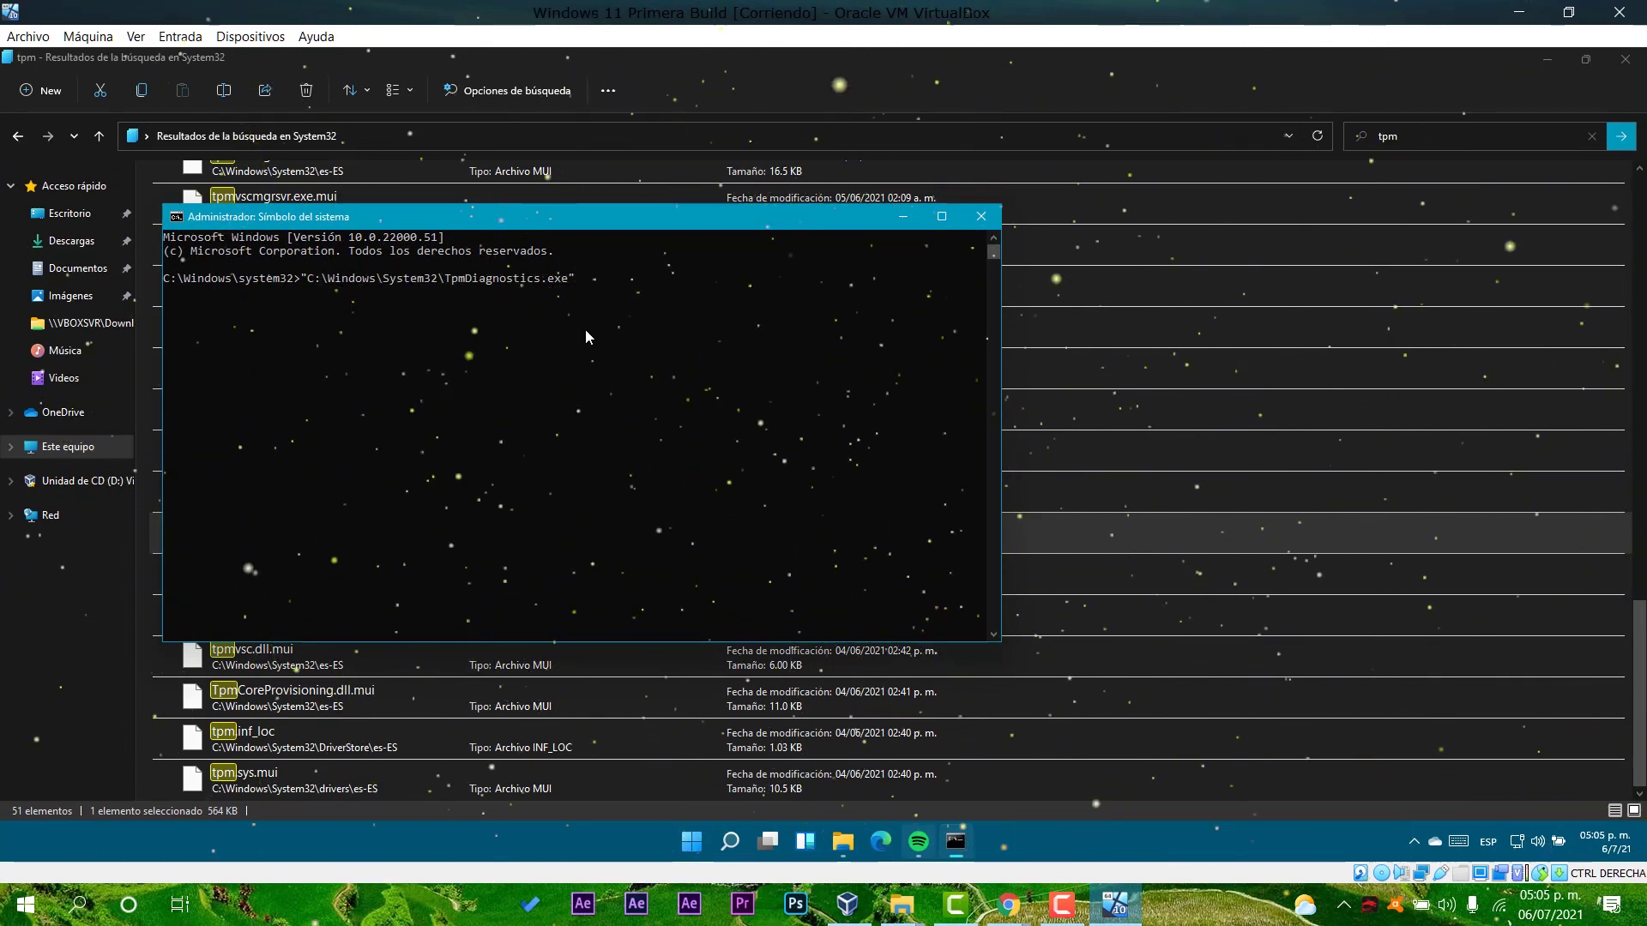
pyautogui.press('BackSpace')
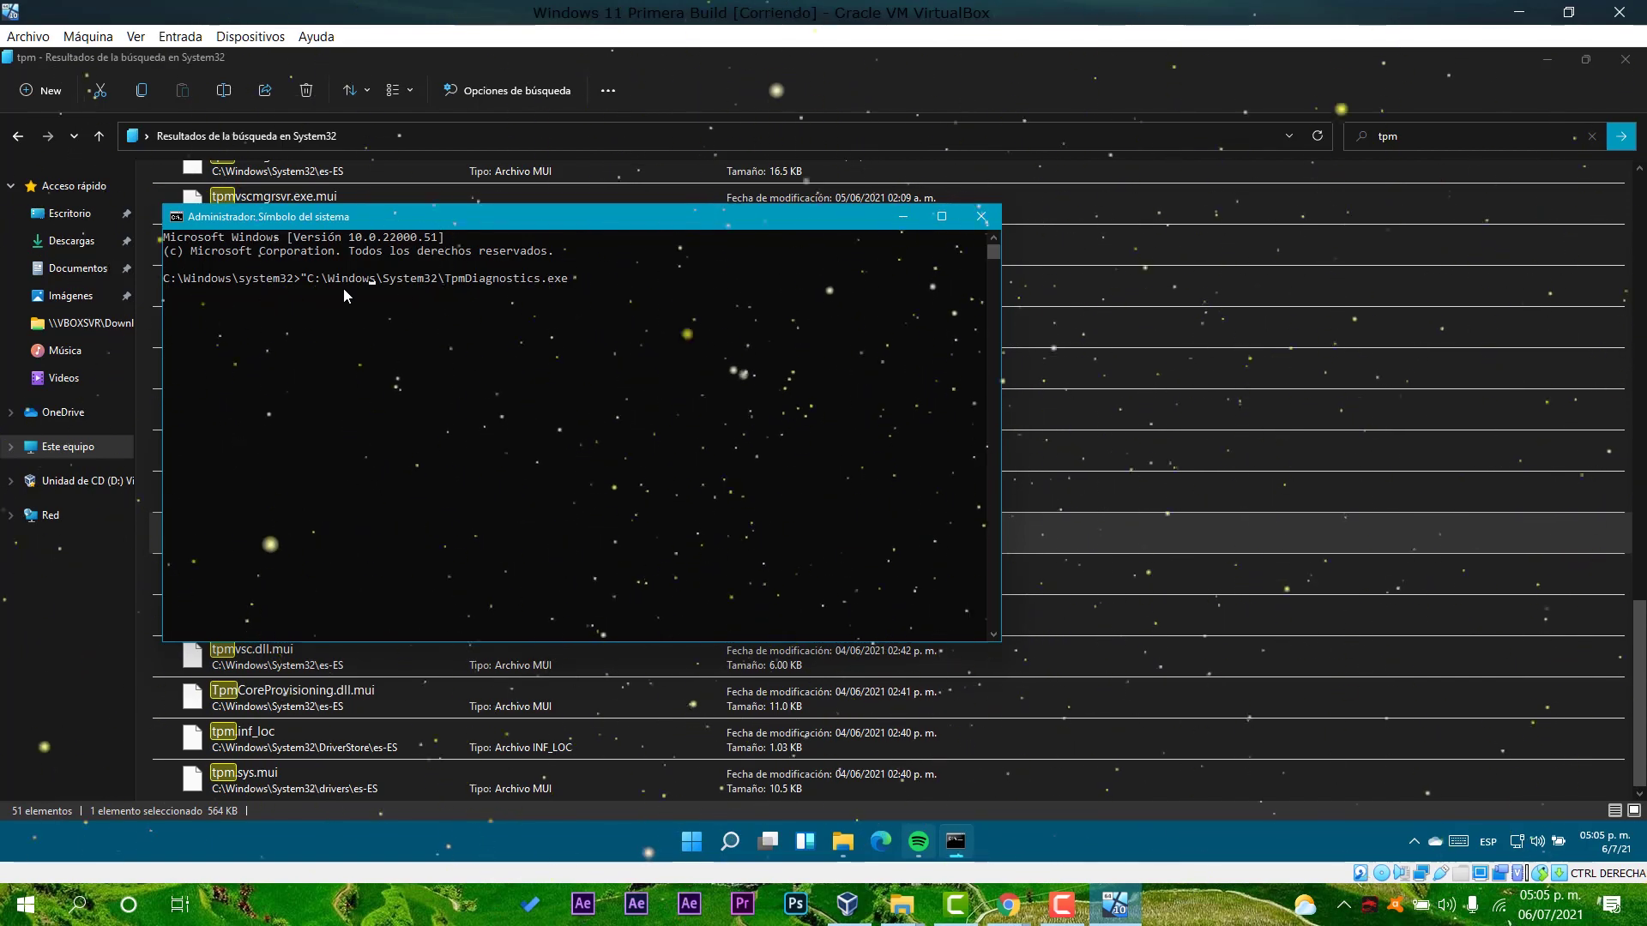
pyautogui.press('Return')
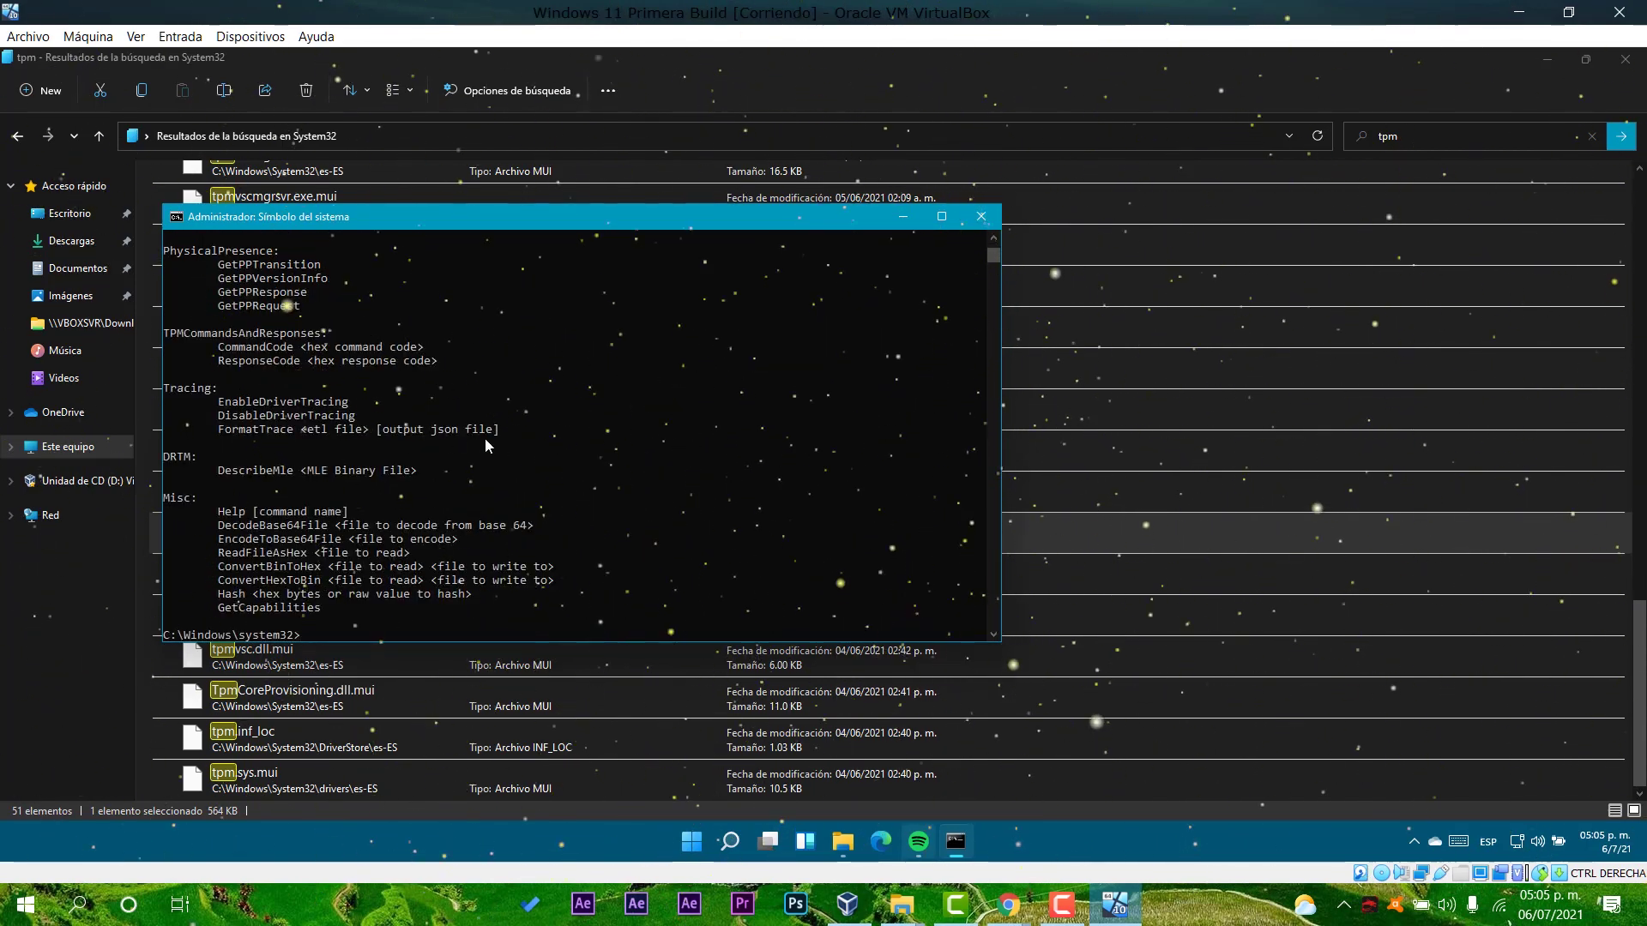
# Step: Review the TpmDiagnostics command list from the Misc section back up to the TpmProvisioning section
pyautogui.scroll(2, 394, 525)
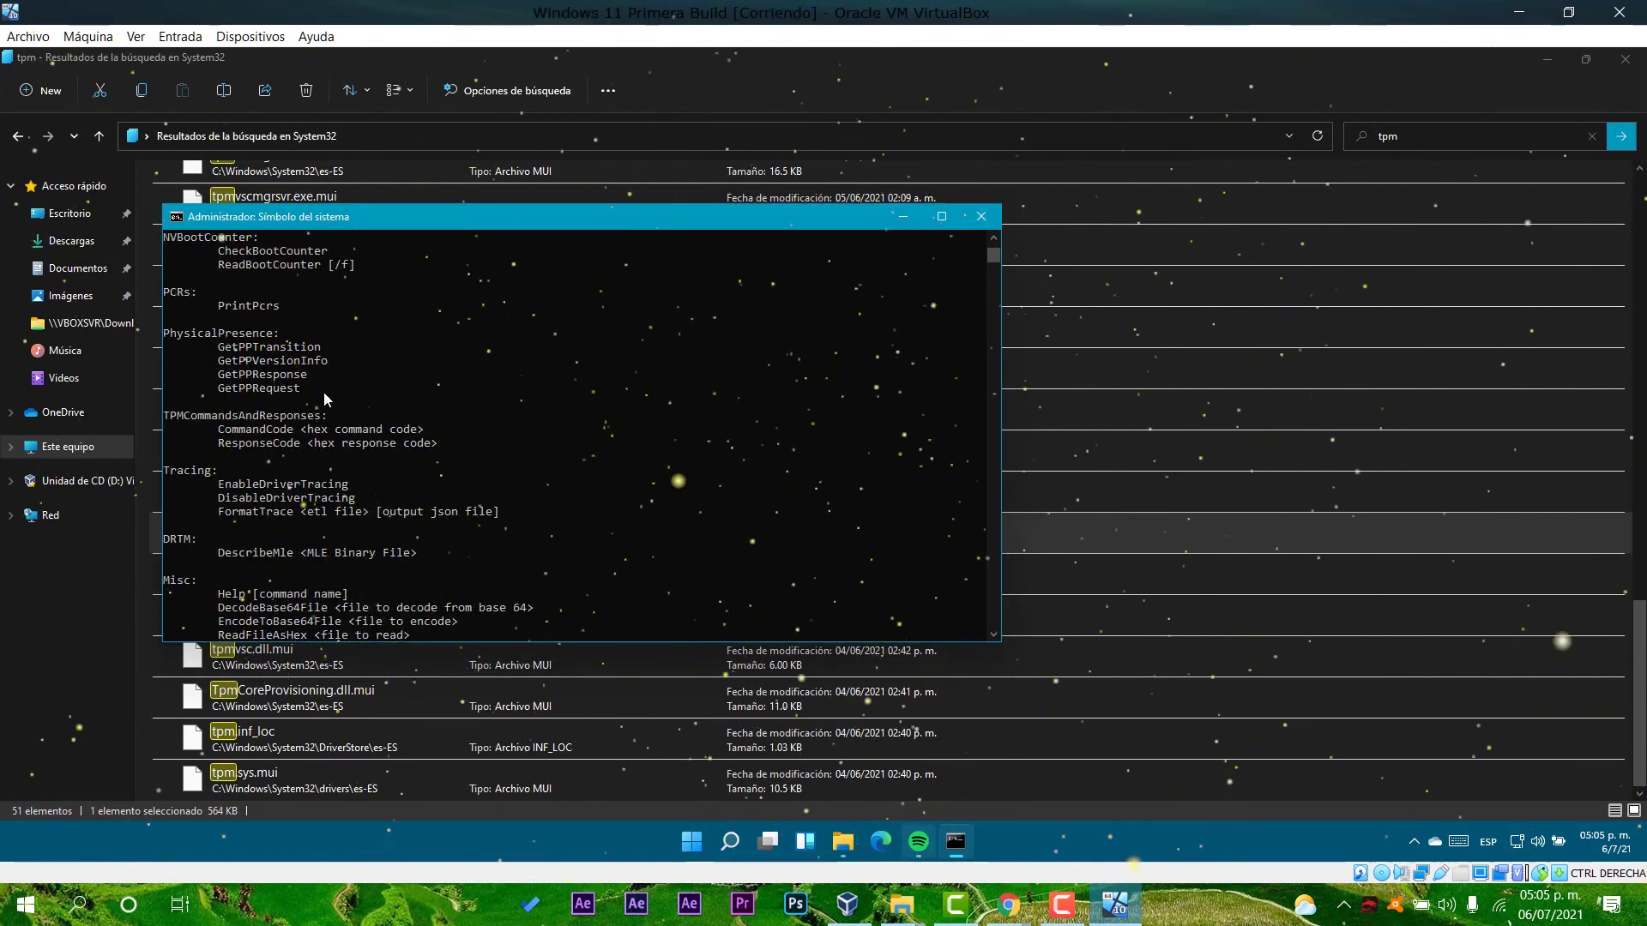
pyautogui.scroll(1, 319, 386)
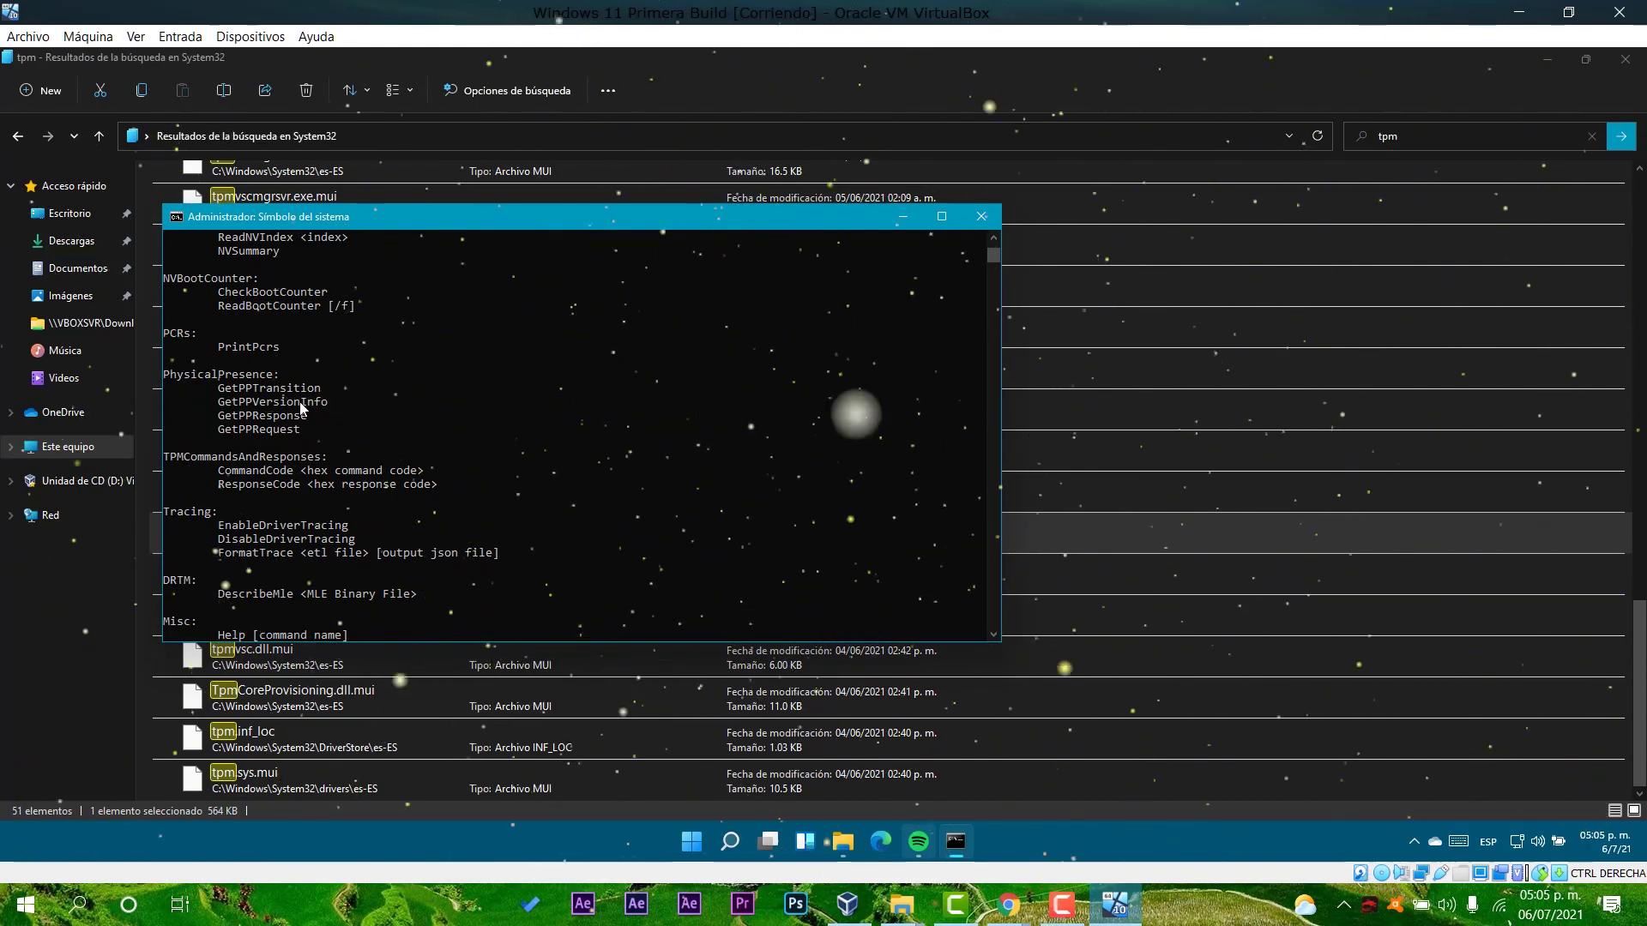
pyautogui.scroll(1, 300, 402)
pyautogui.scroll(1, 368, 420)
pyautogui.scroll(3, 347, 429)
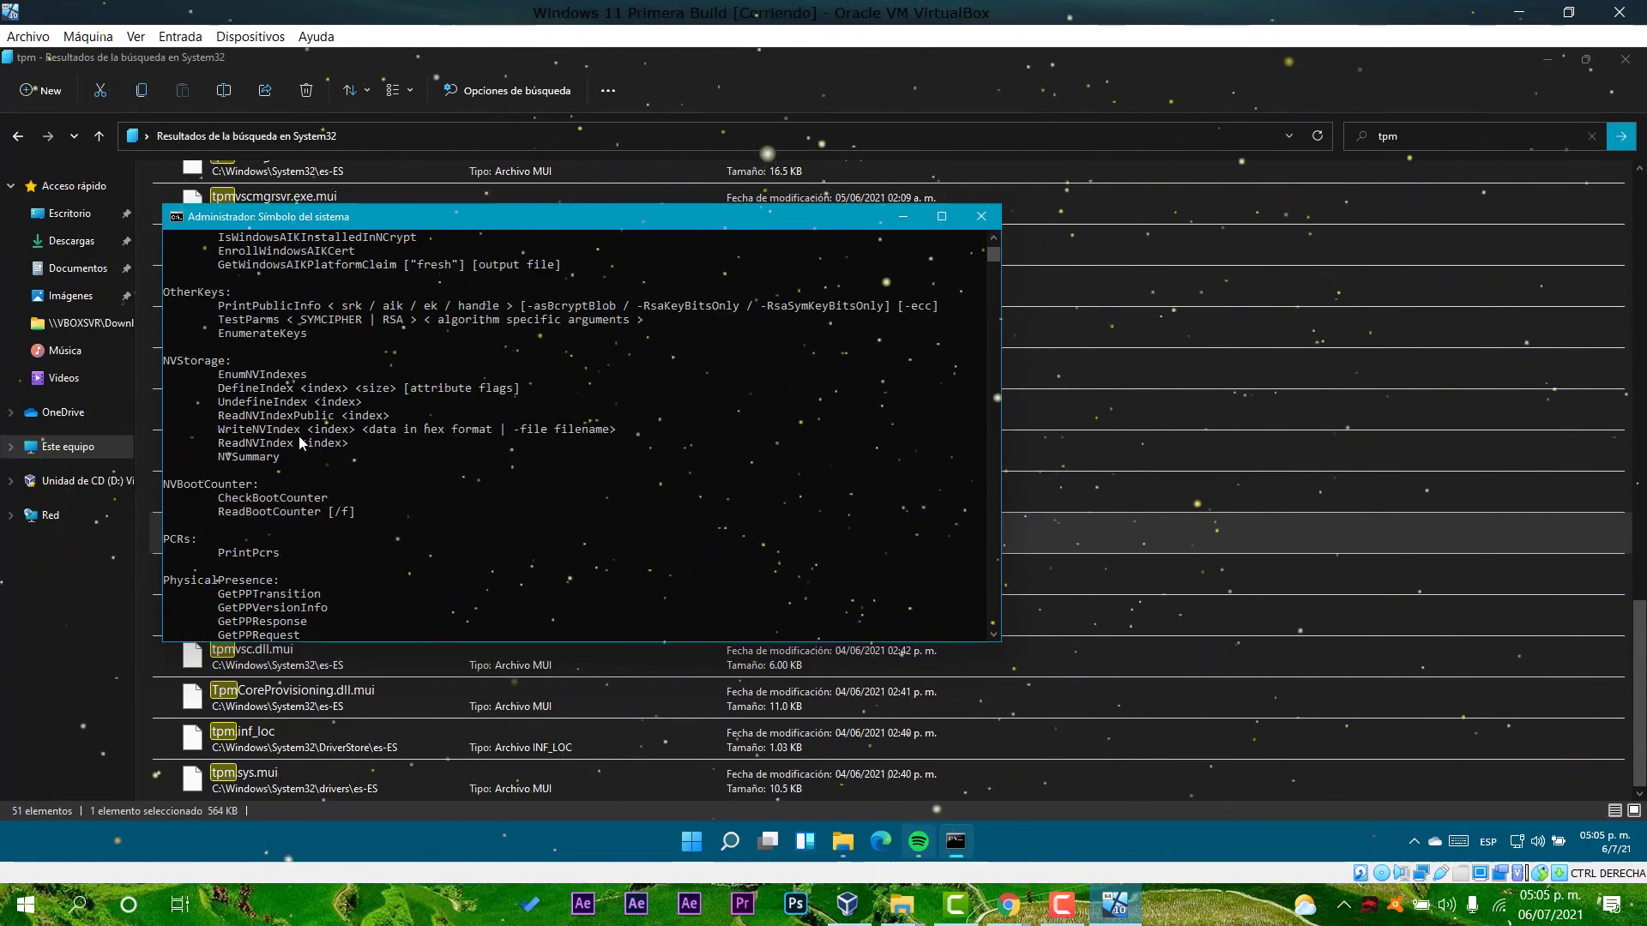
pyautogui.scroll(2, 356, 433)
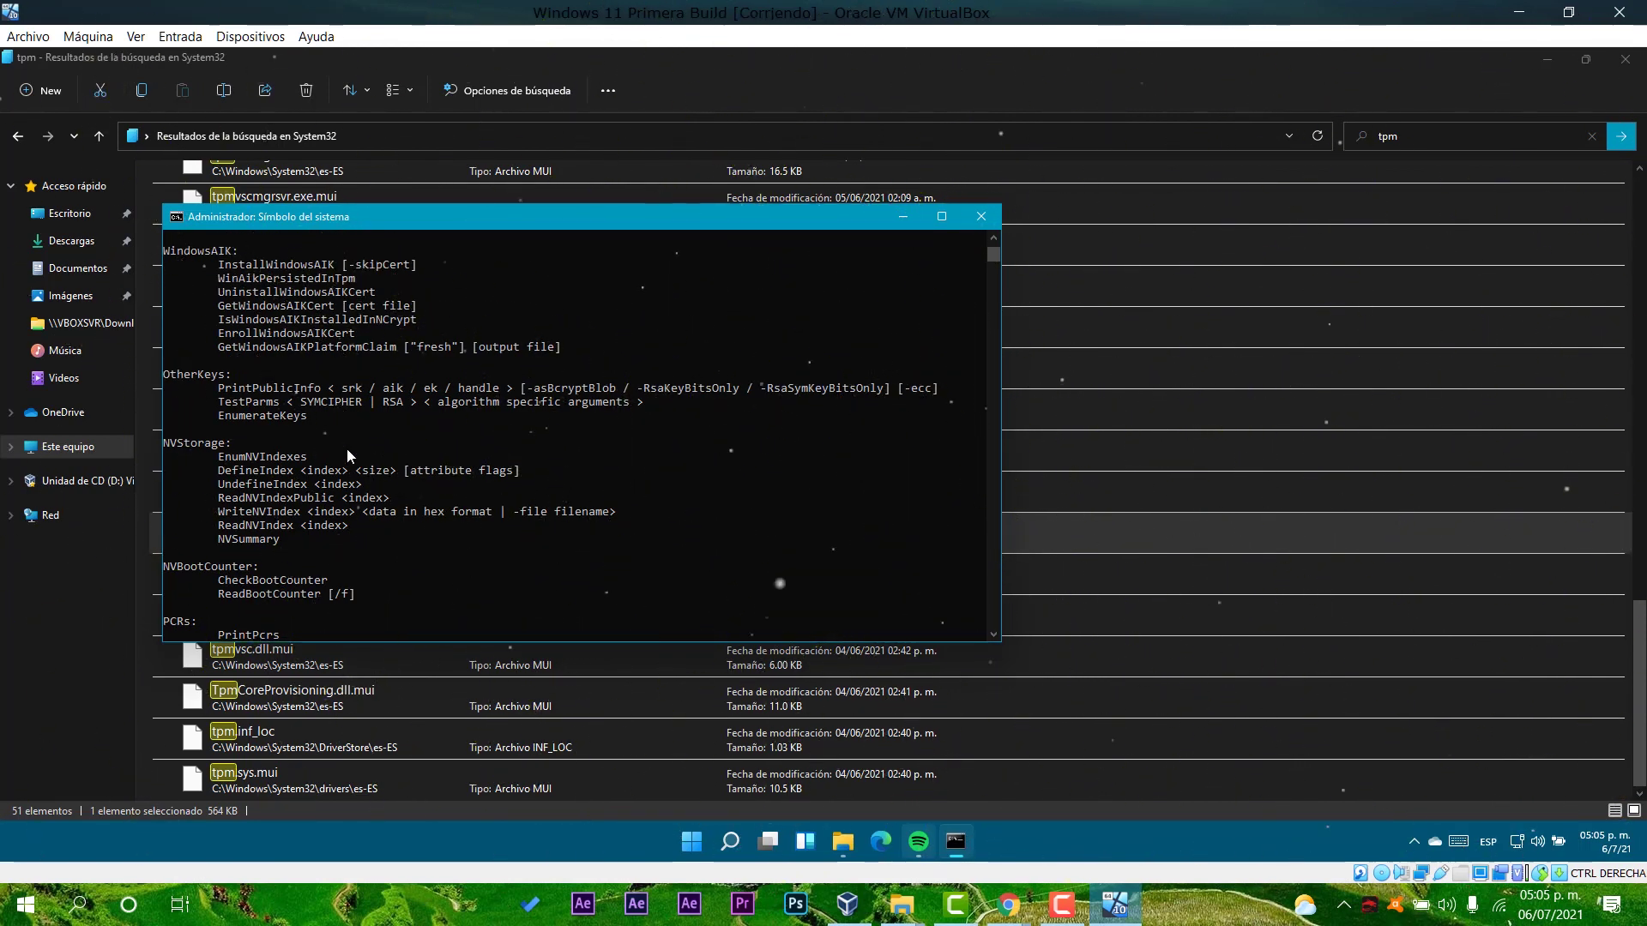
pyautogui.scroll(4, 347, 449)
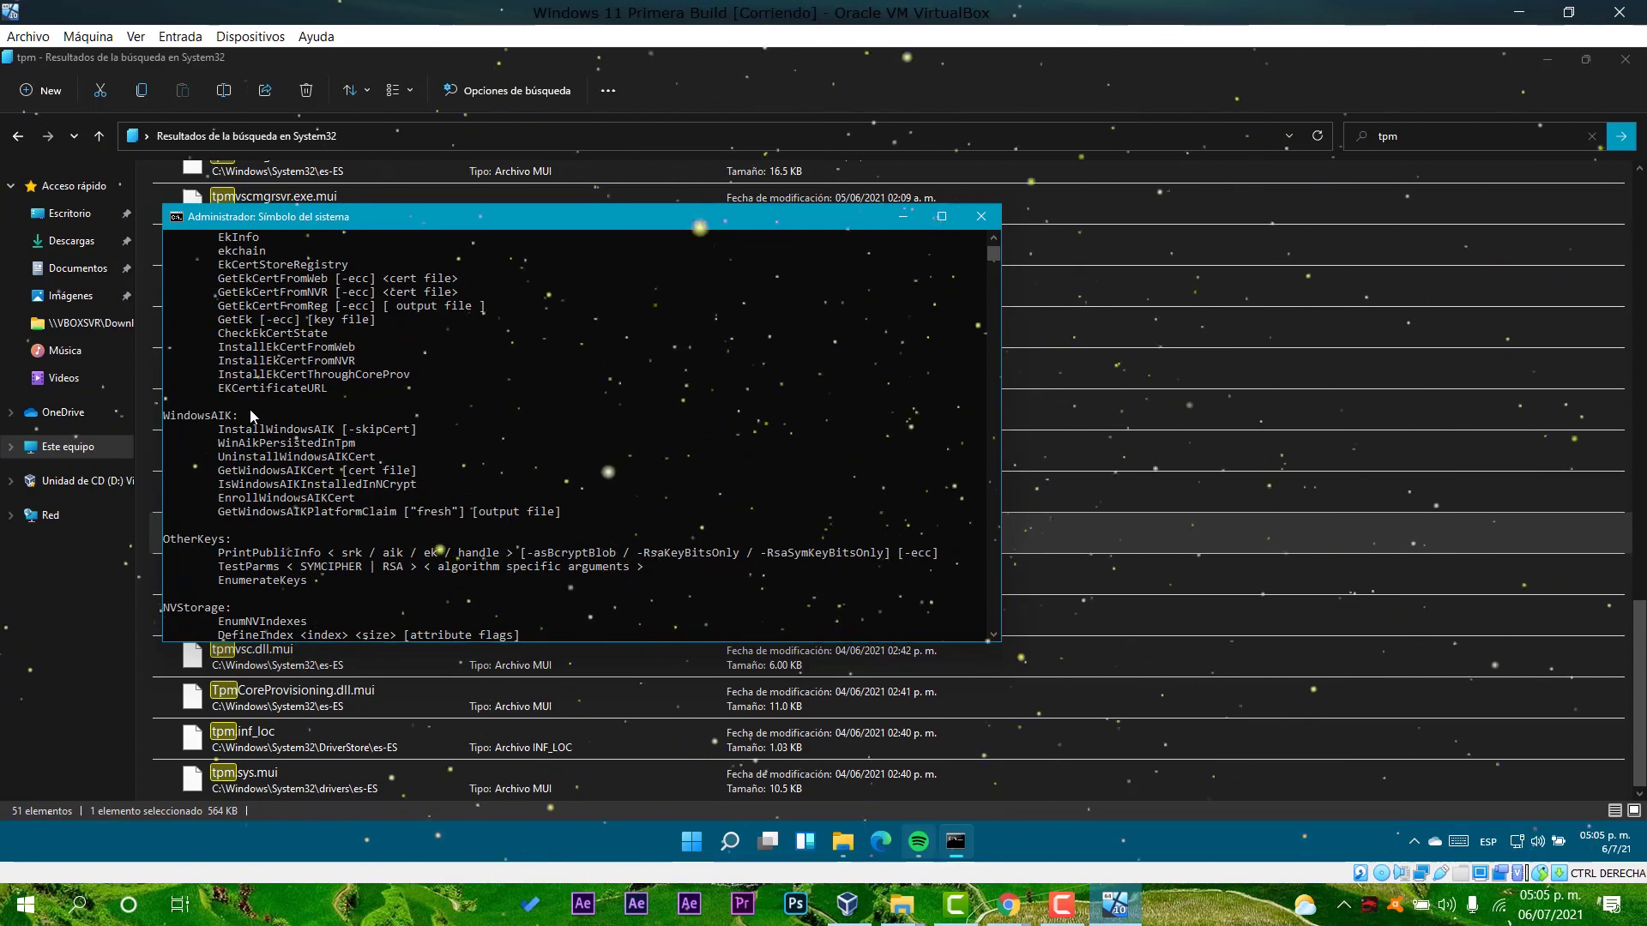
pyautogui.scroll(2, 257, 434)
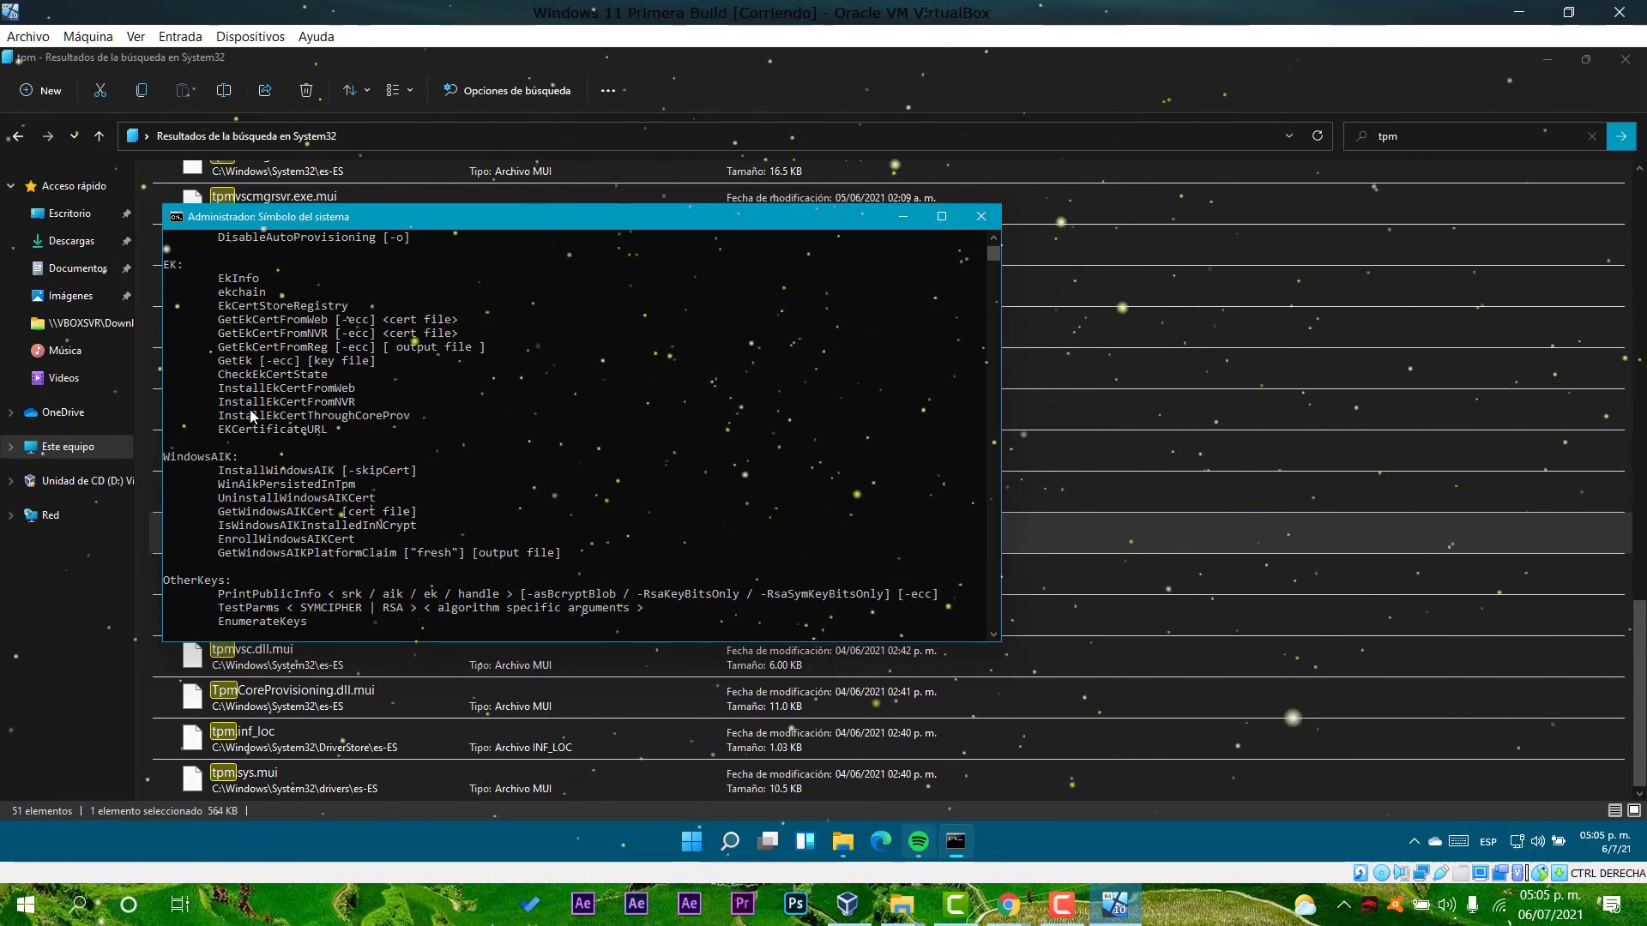
pyautogui.scroll(2, 371, 433)
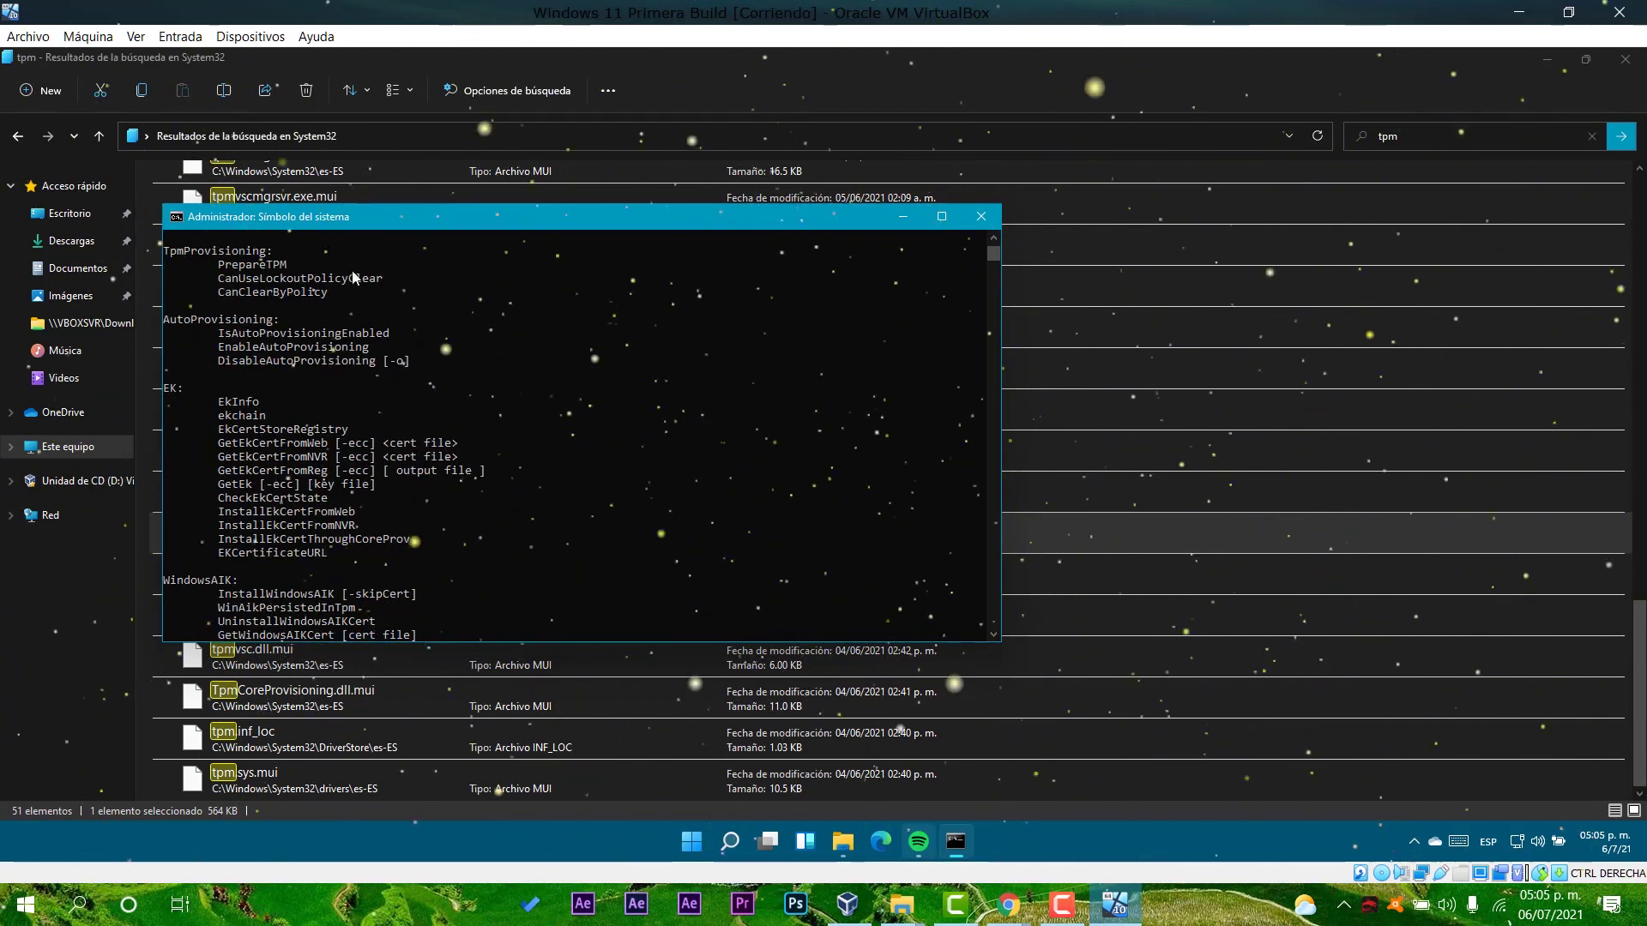